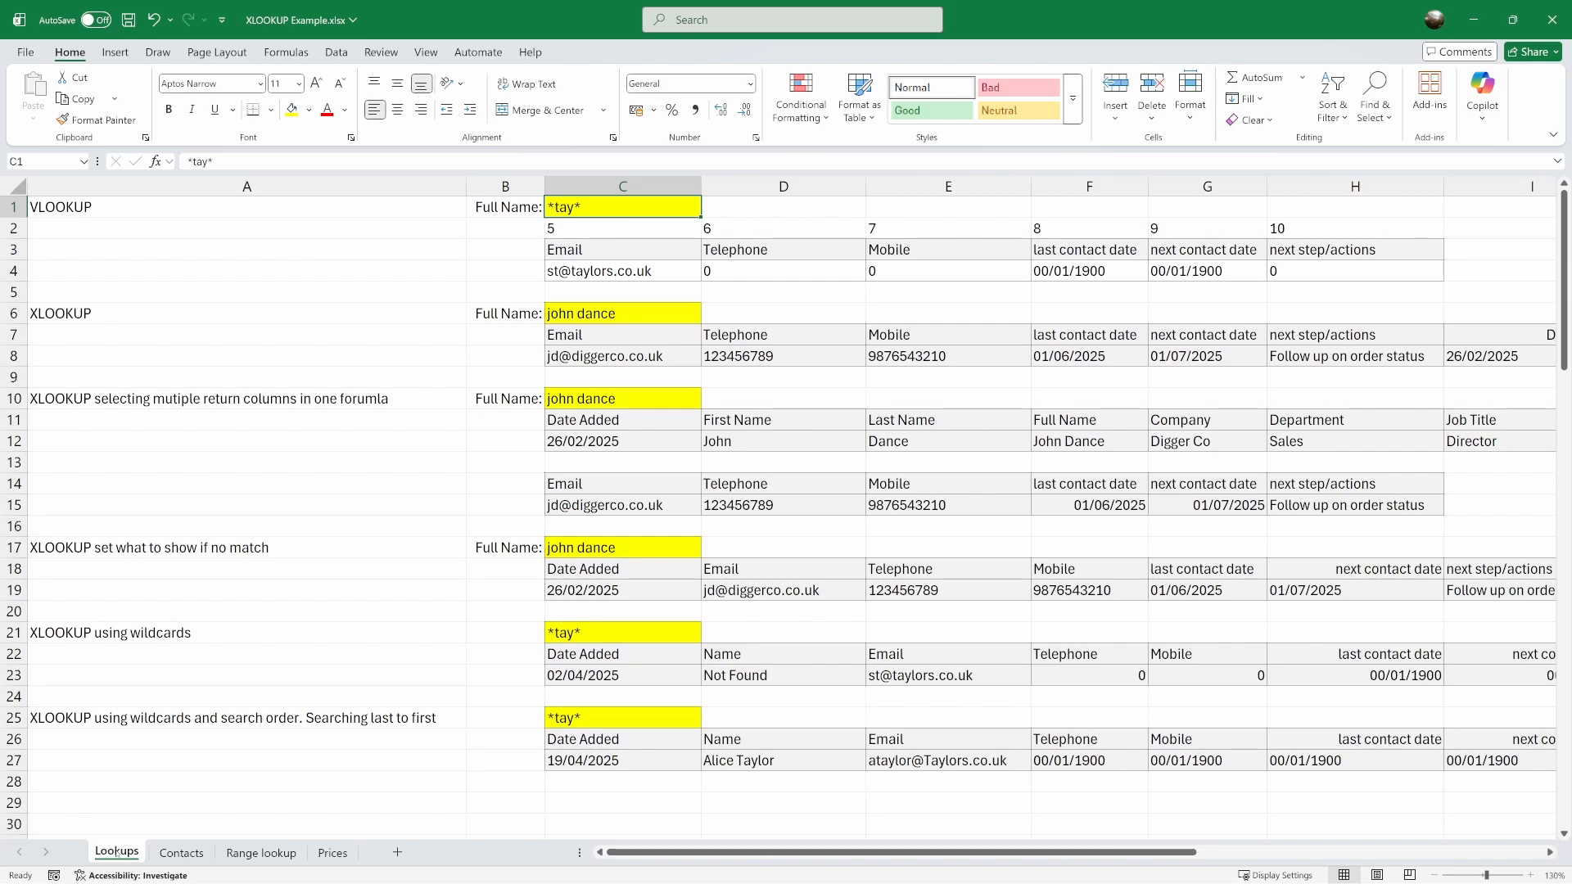
# Turn off displaying zeros in cells with zero value for the Lookups worksheet
pyautogui.click(736, 268)
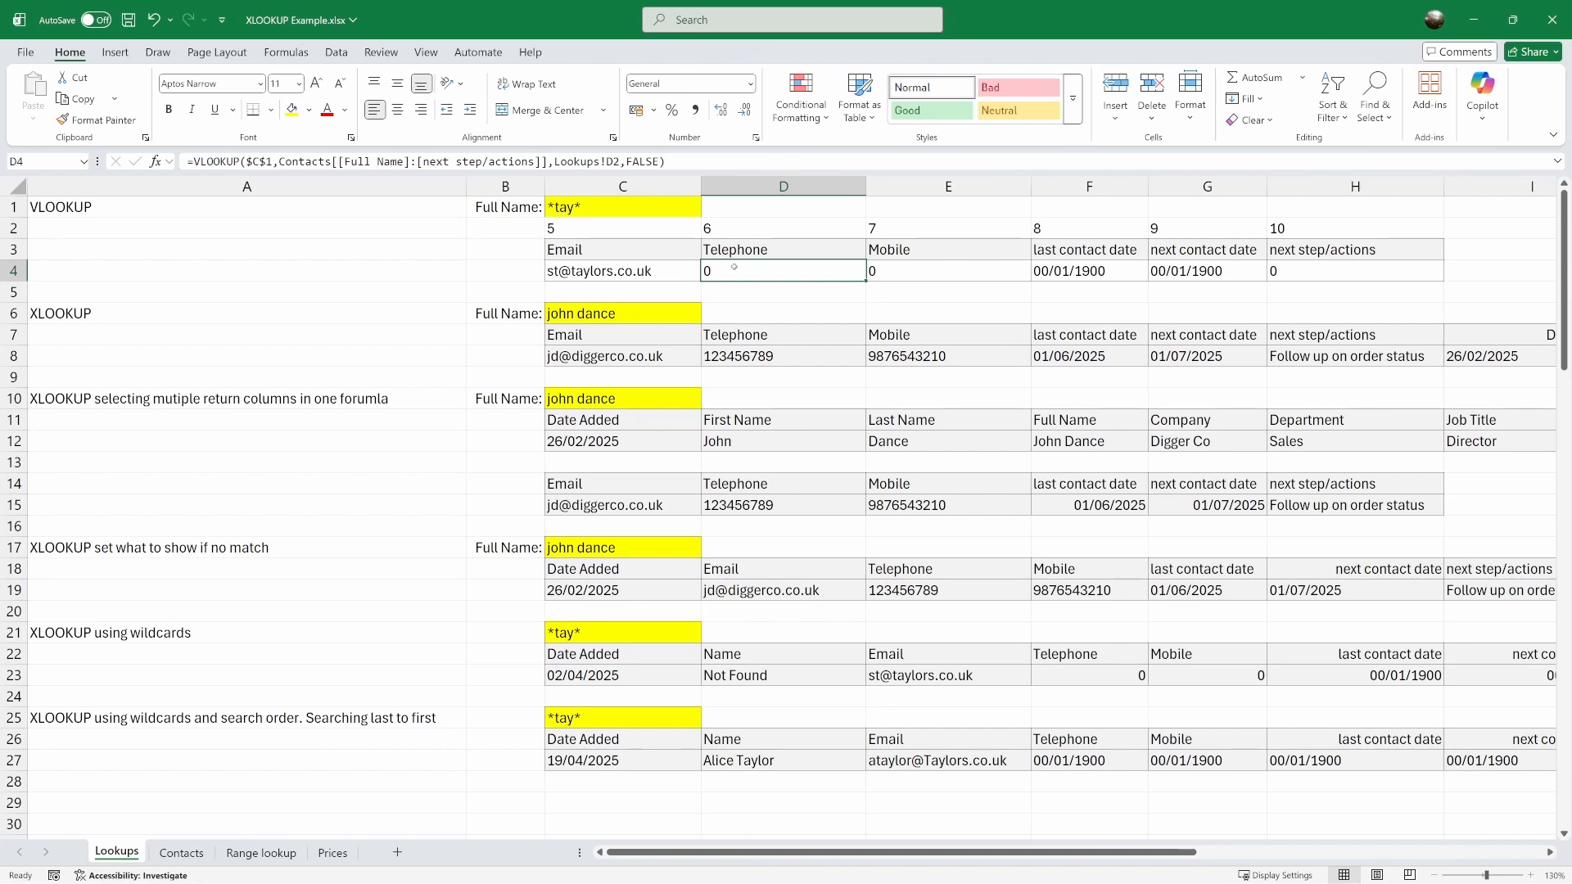
pyautogui.click(26, 51)
pyautogui.click(28, 854)
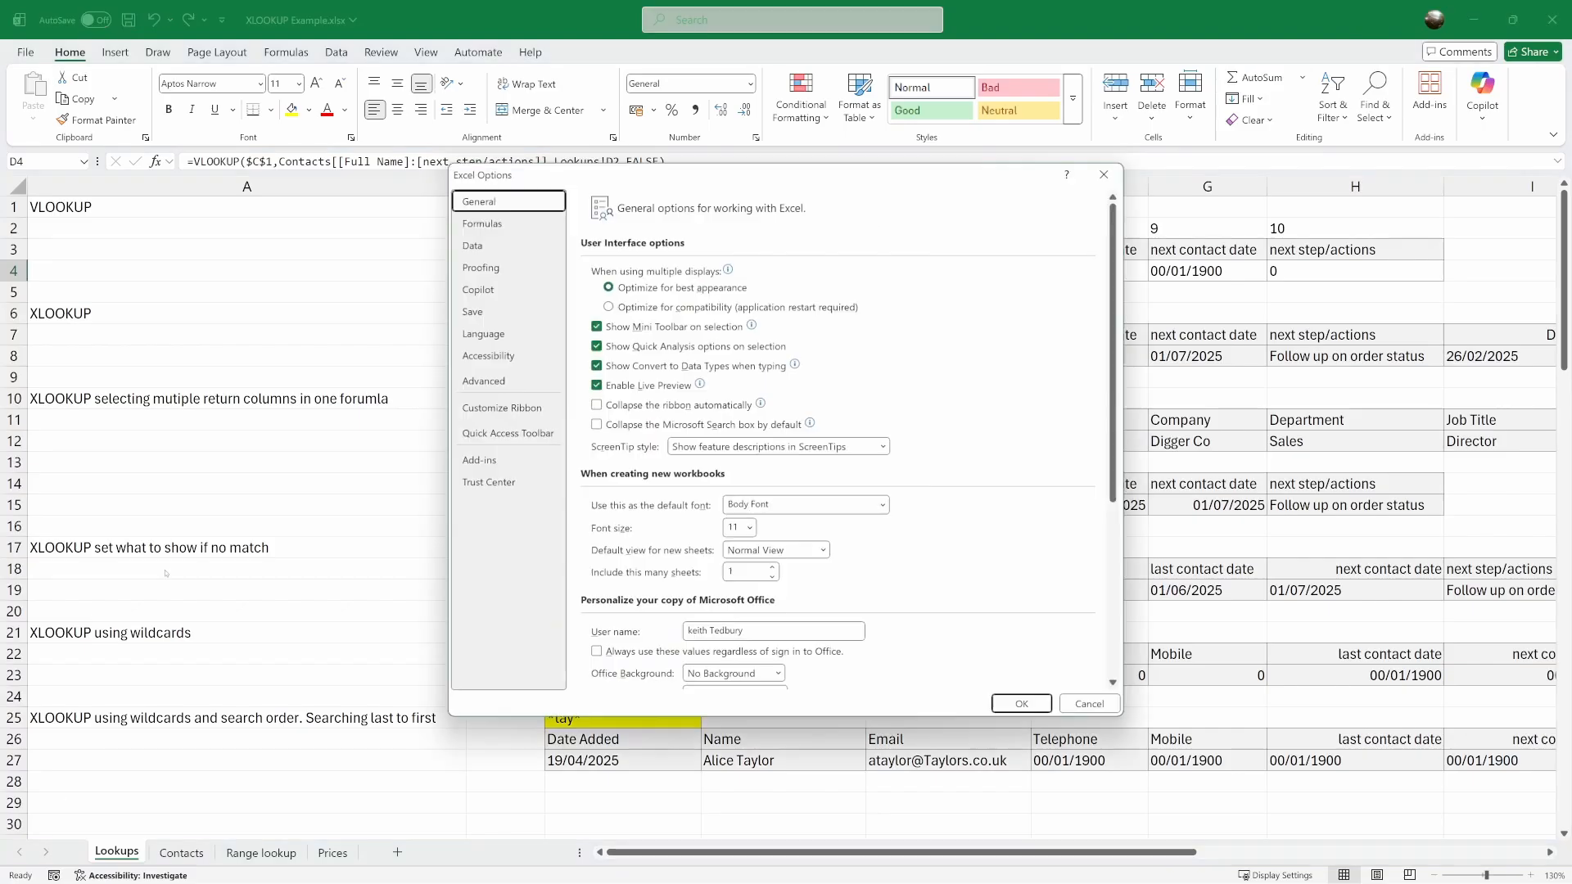
pyautogui.click(483, 381)
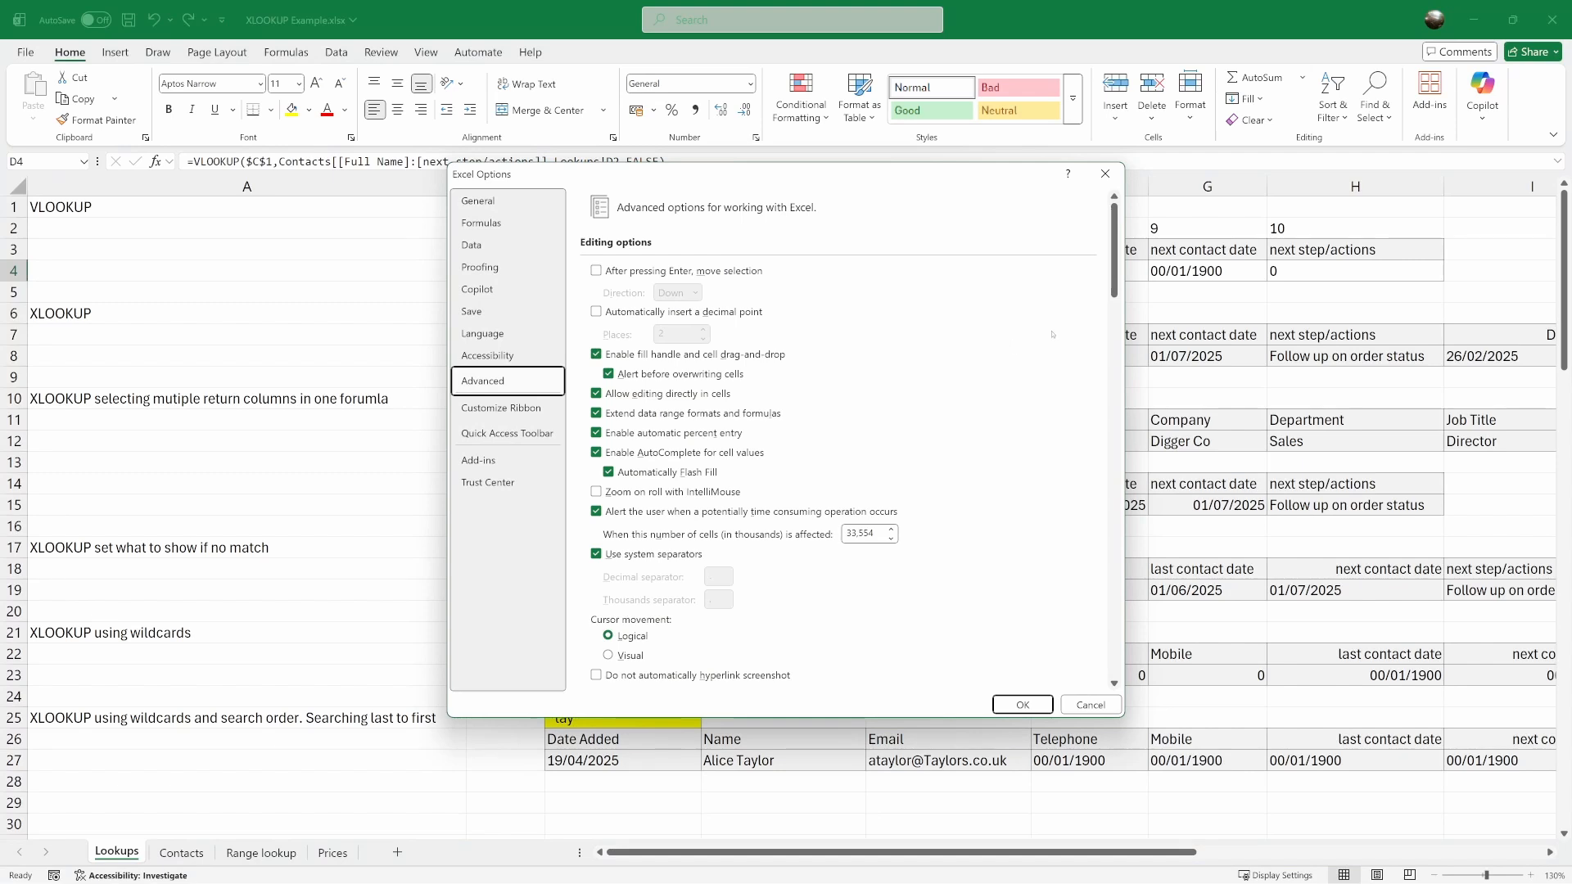
pyautogui.scroll(-18, 1073, 393)
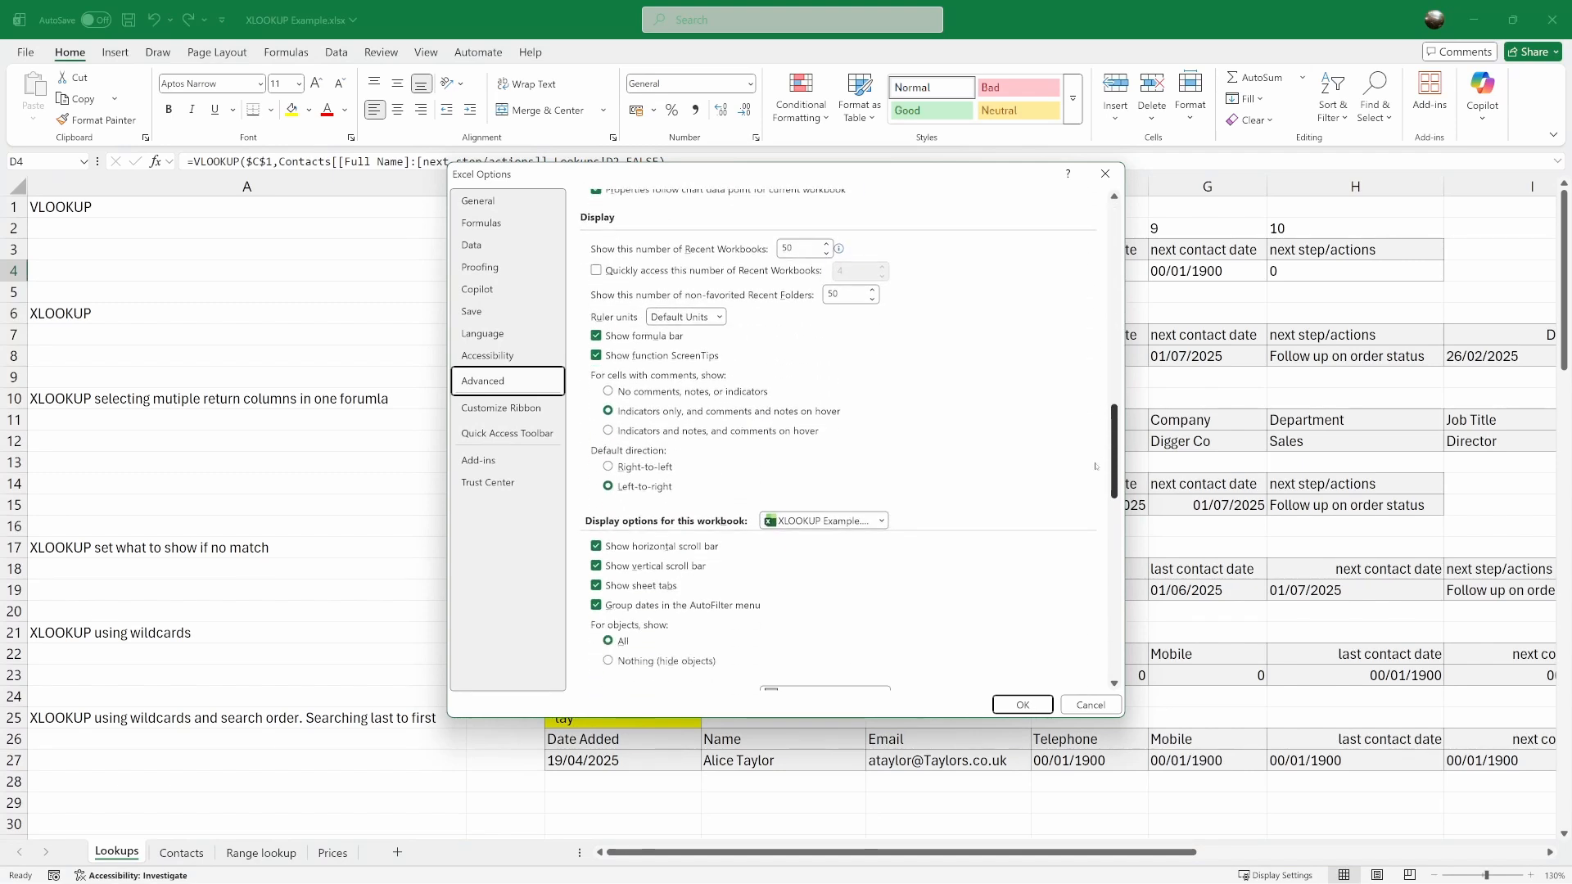
pyautogui.scroll(-10, 1096, 467)
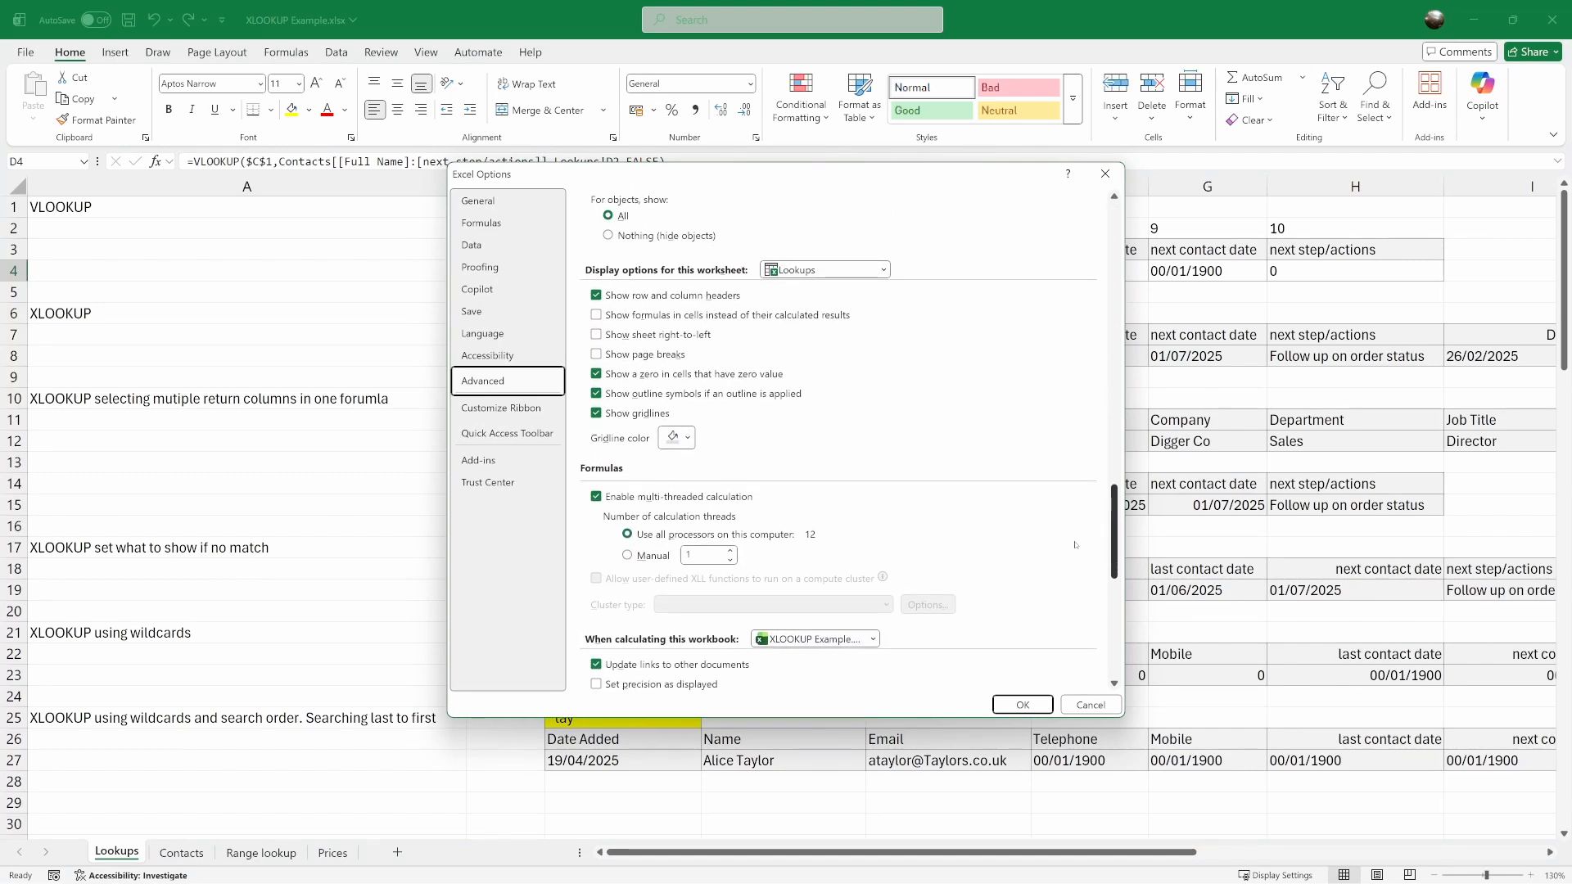
pyautogui.click(596, 374)
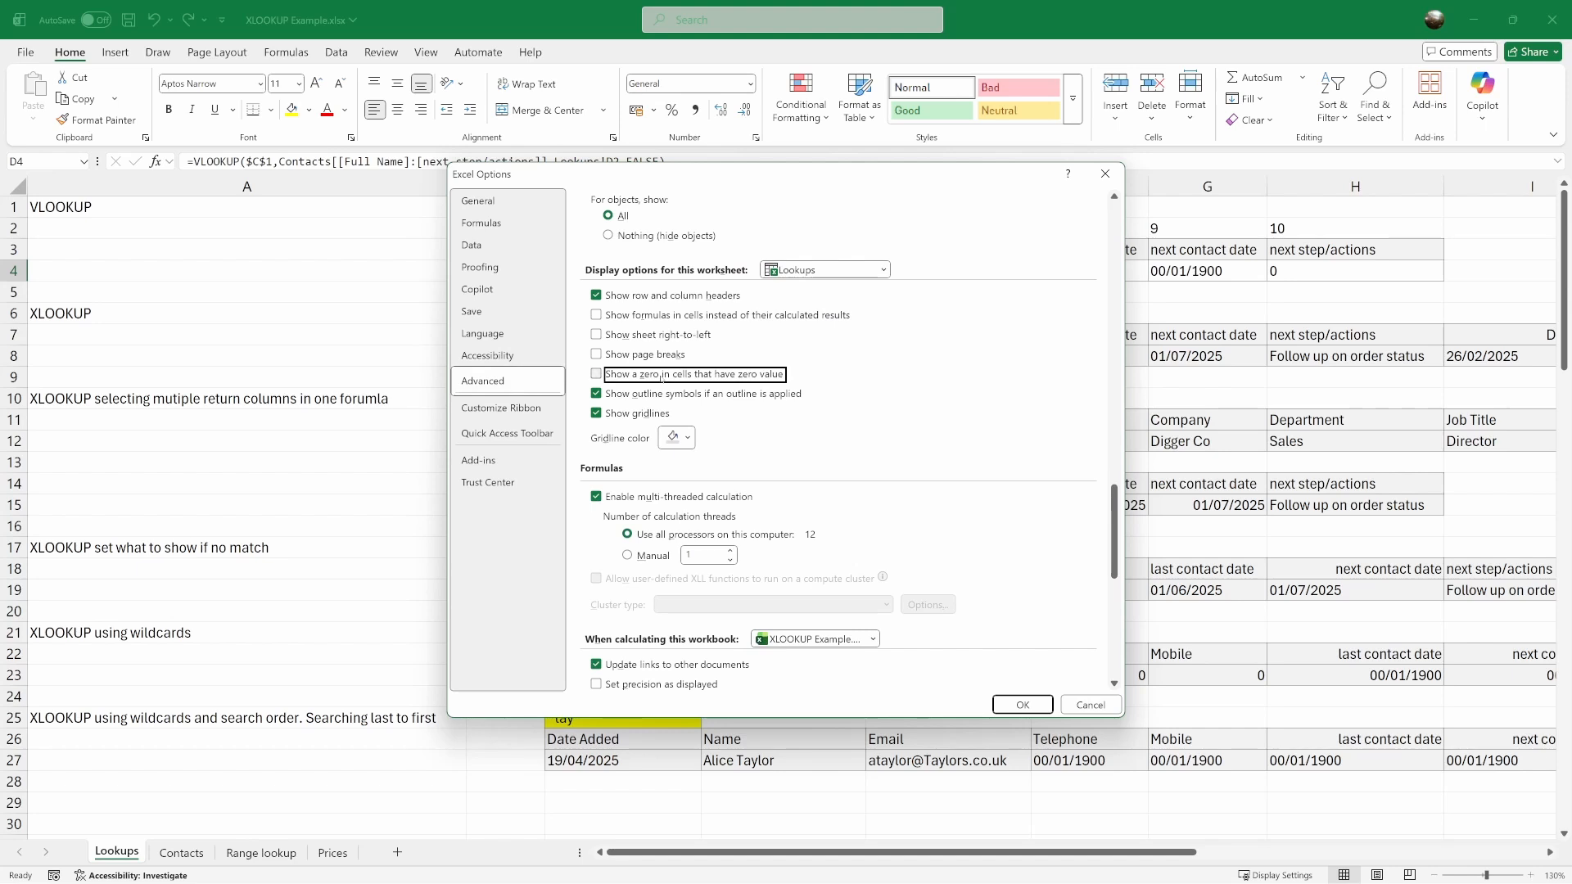
pyautogui.click(1023, 705)
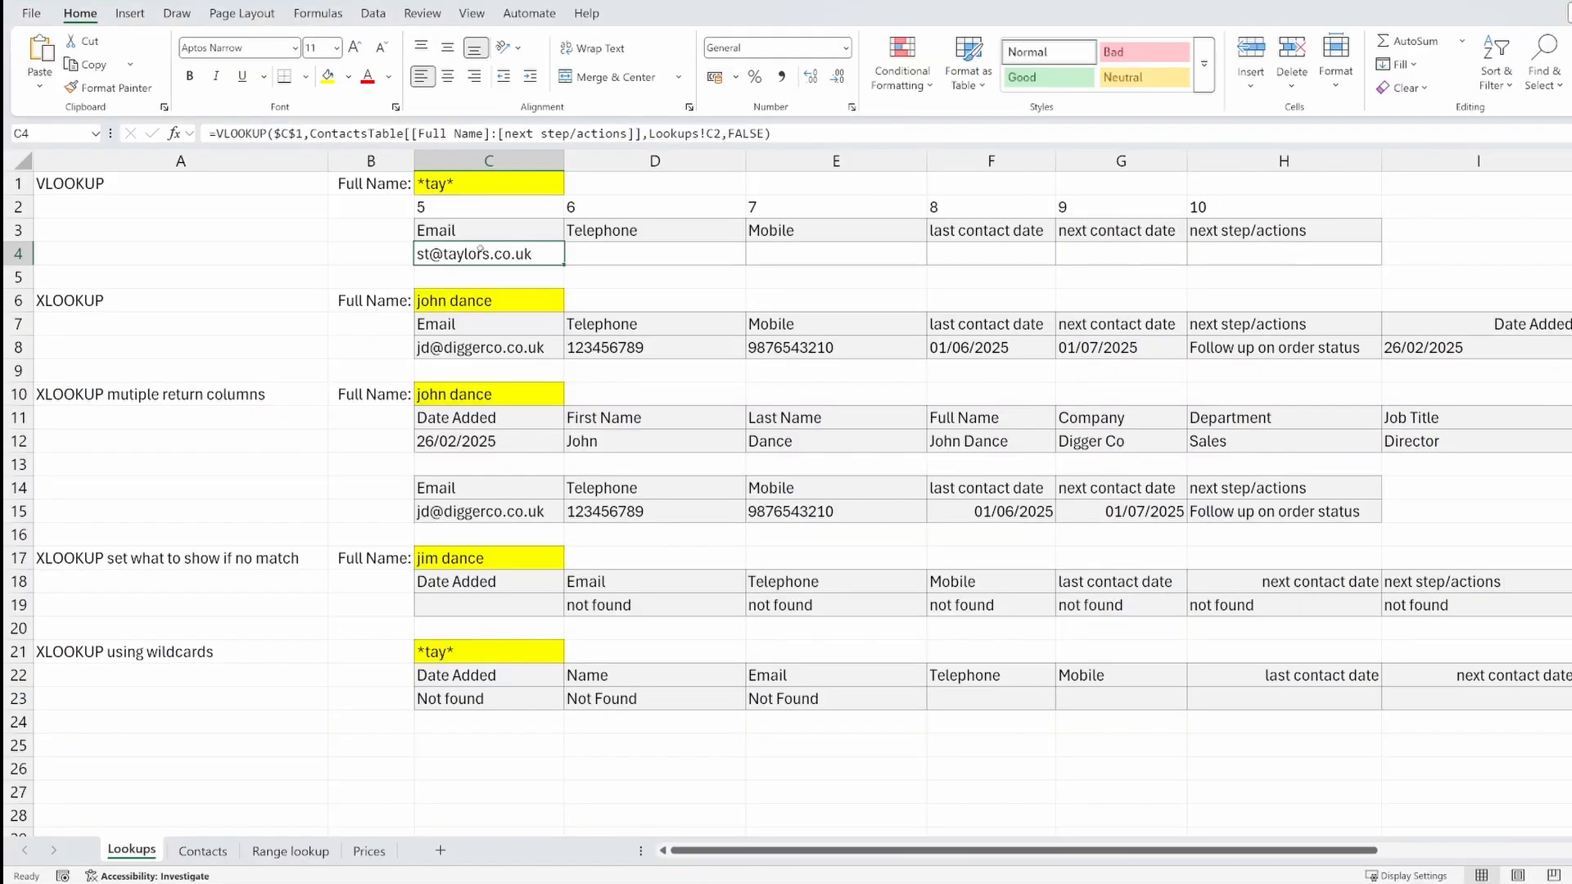
pyautogui.click(609, 703)
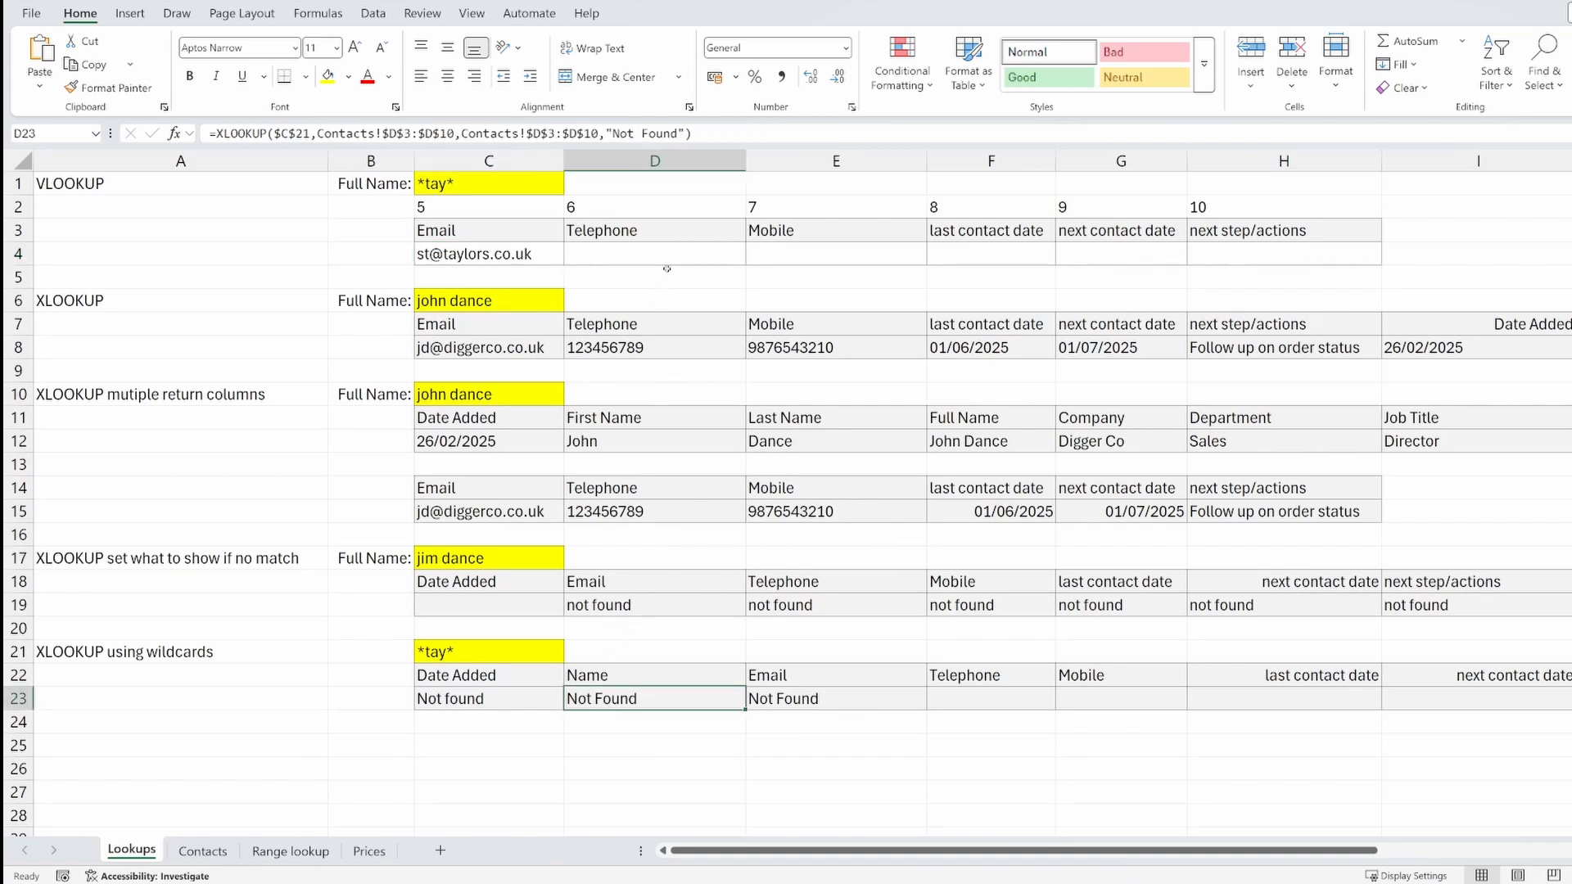
pyautogui.press('F2')
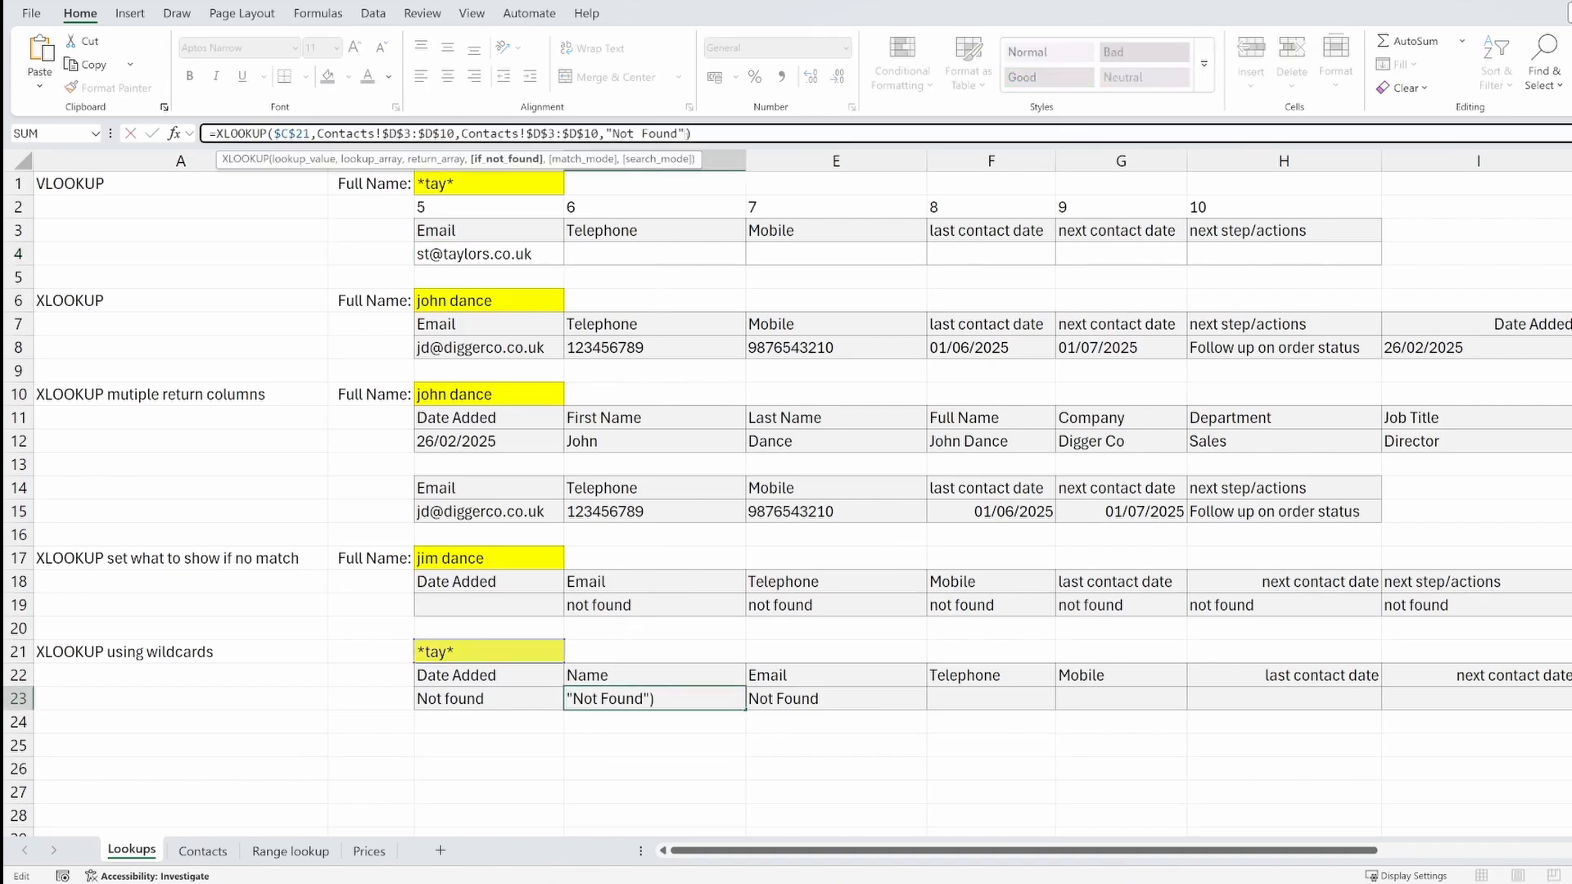
pyautogui.write(',')
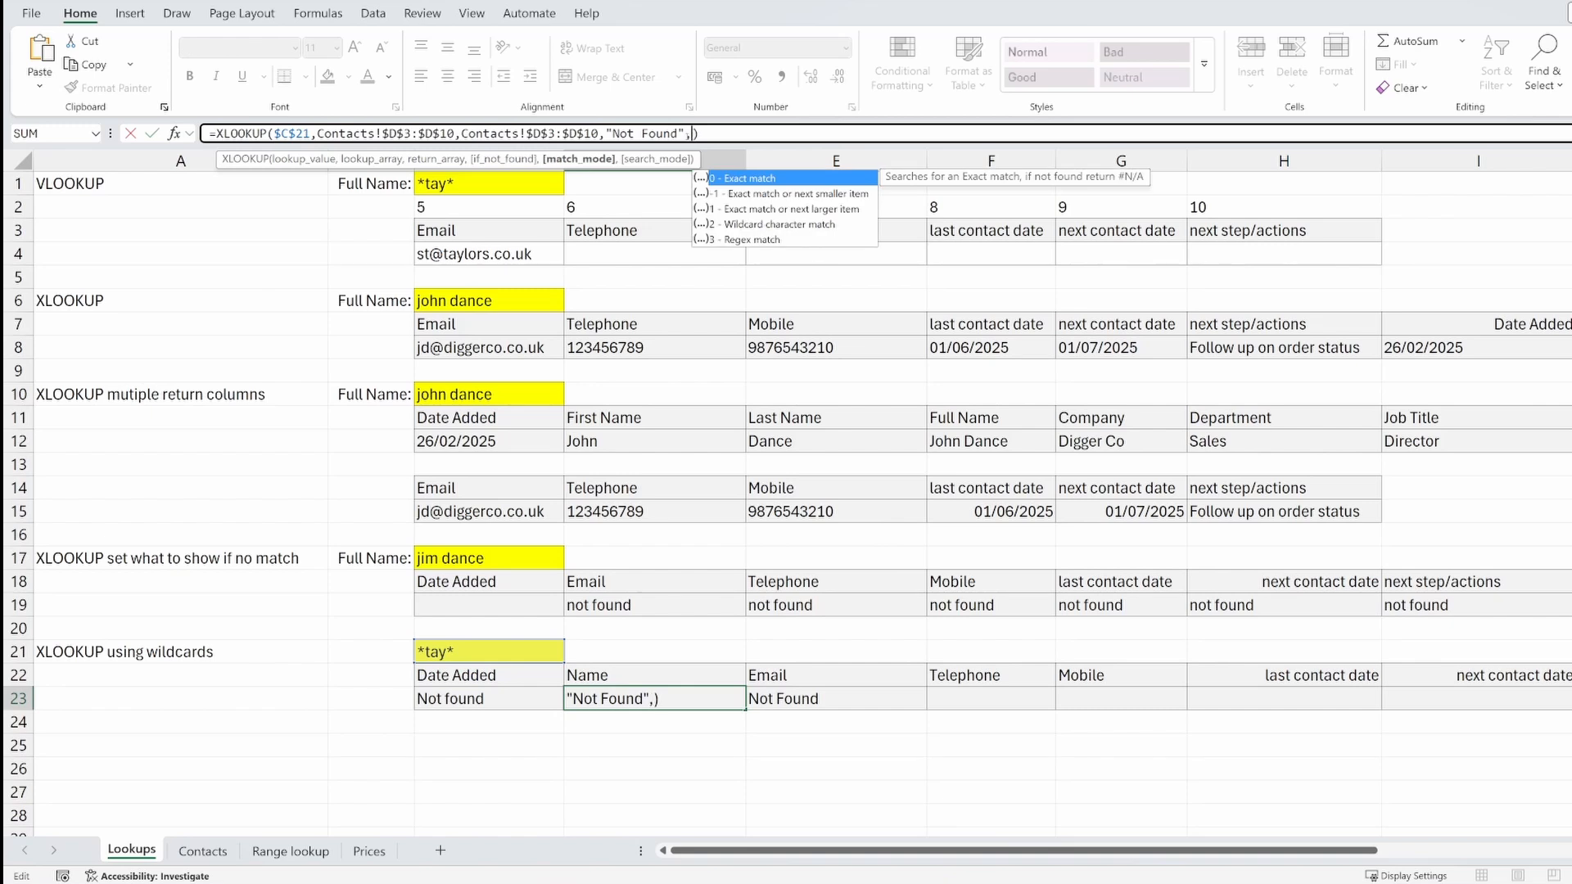
pyautogui.write('2')
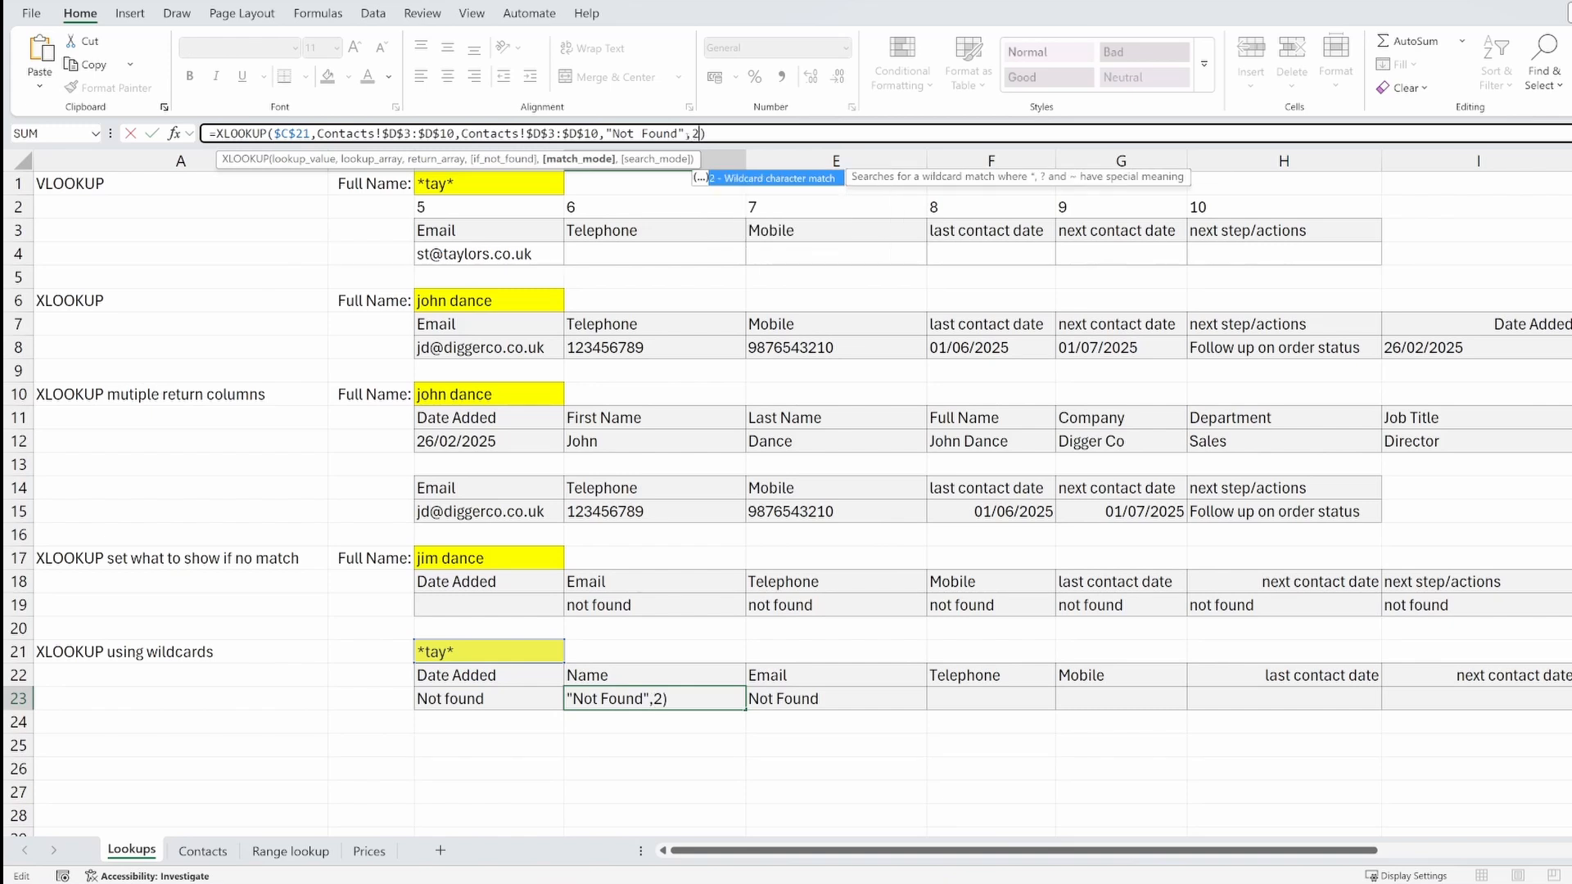
pyautogui.hotkey('ctrl', 'Return')
pyautogui.click(699, 134)
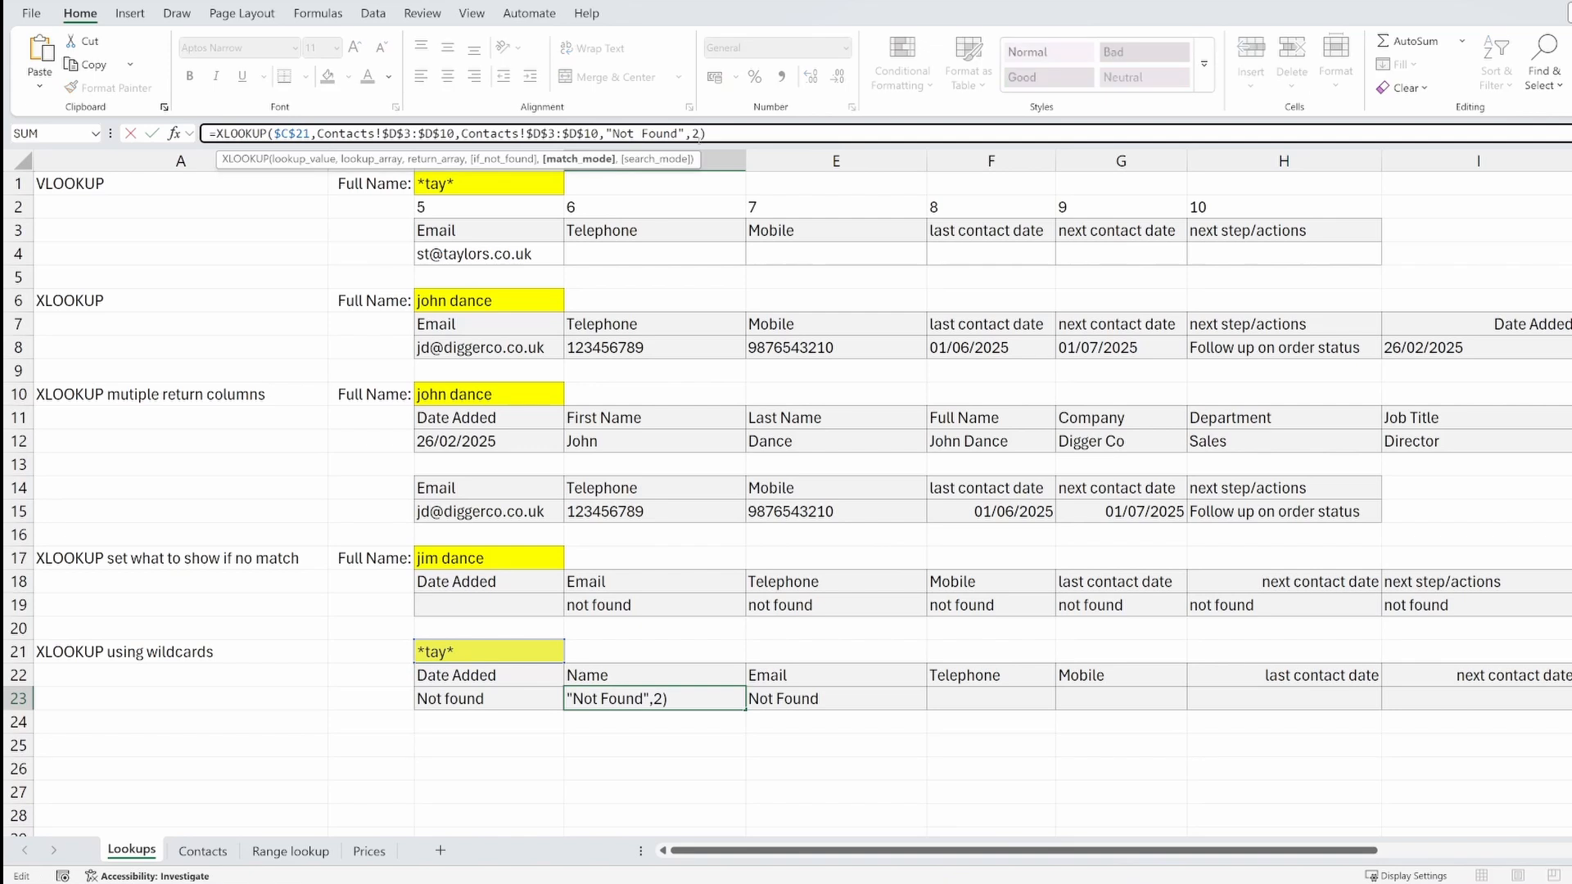
pyautogui.press('BackSpace')
pyautogui.press('BackSpace')
pyautogui.hotkey('ctrl', 'Return')
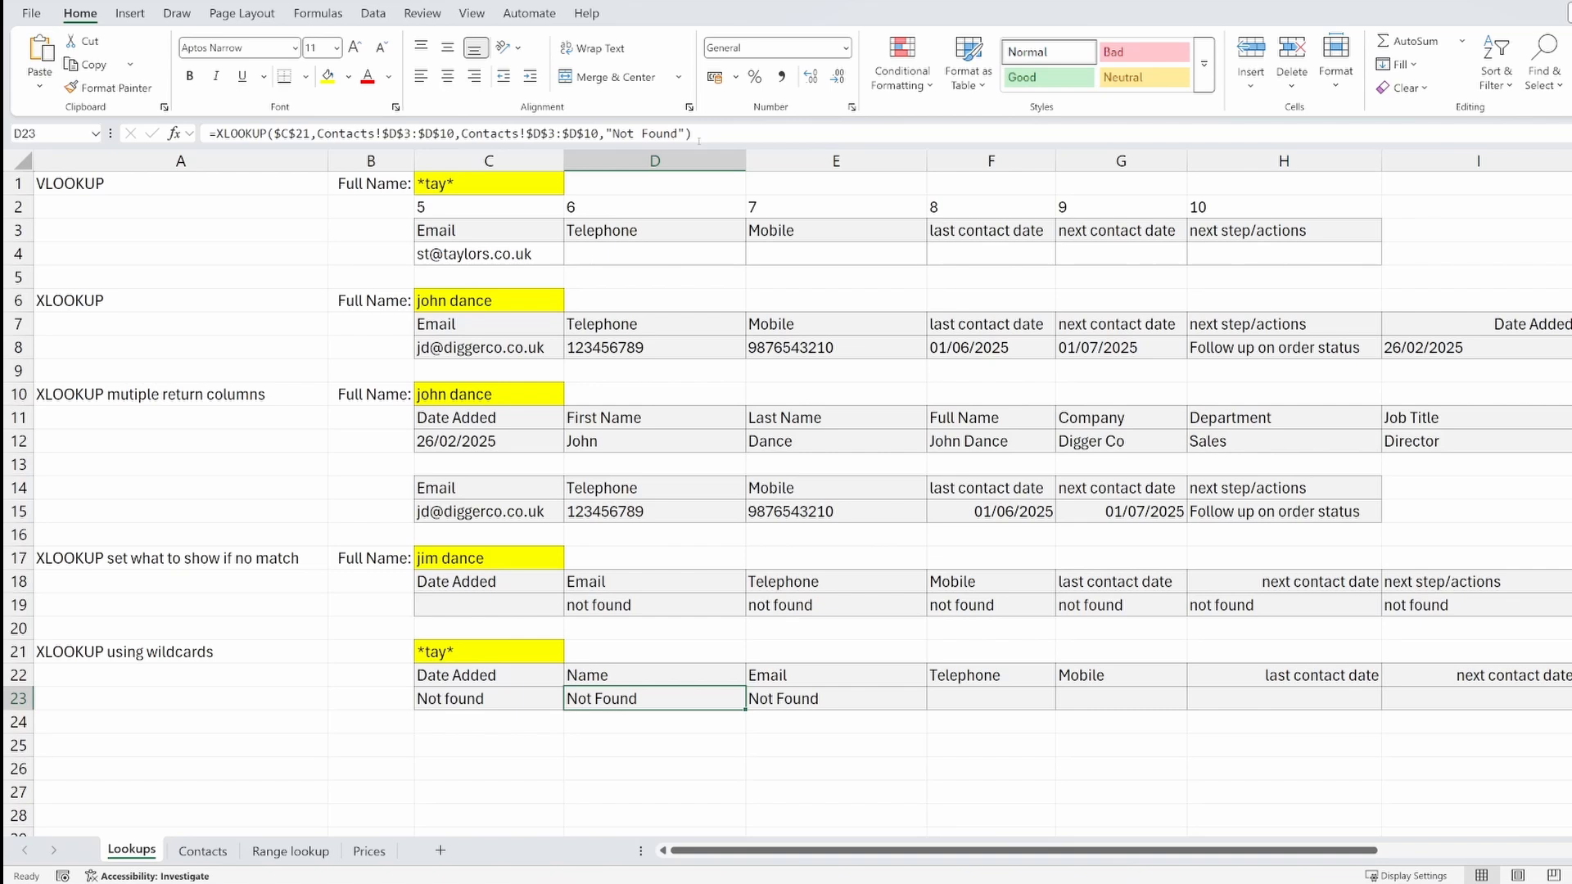
# Add match mode 2 (wildcard match) to the XLOOKUP formula in D23
pyautogui.click(684, 133)
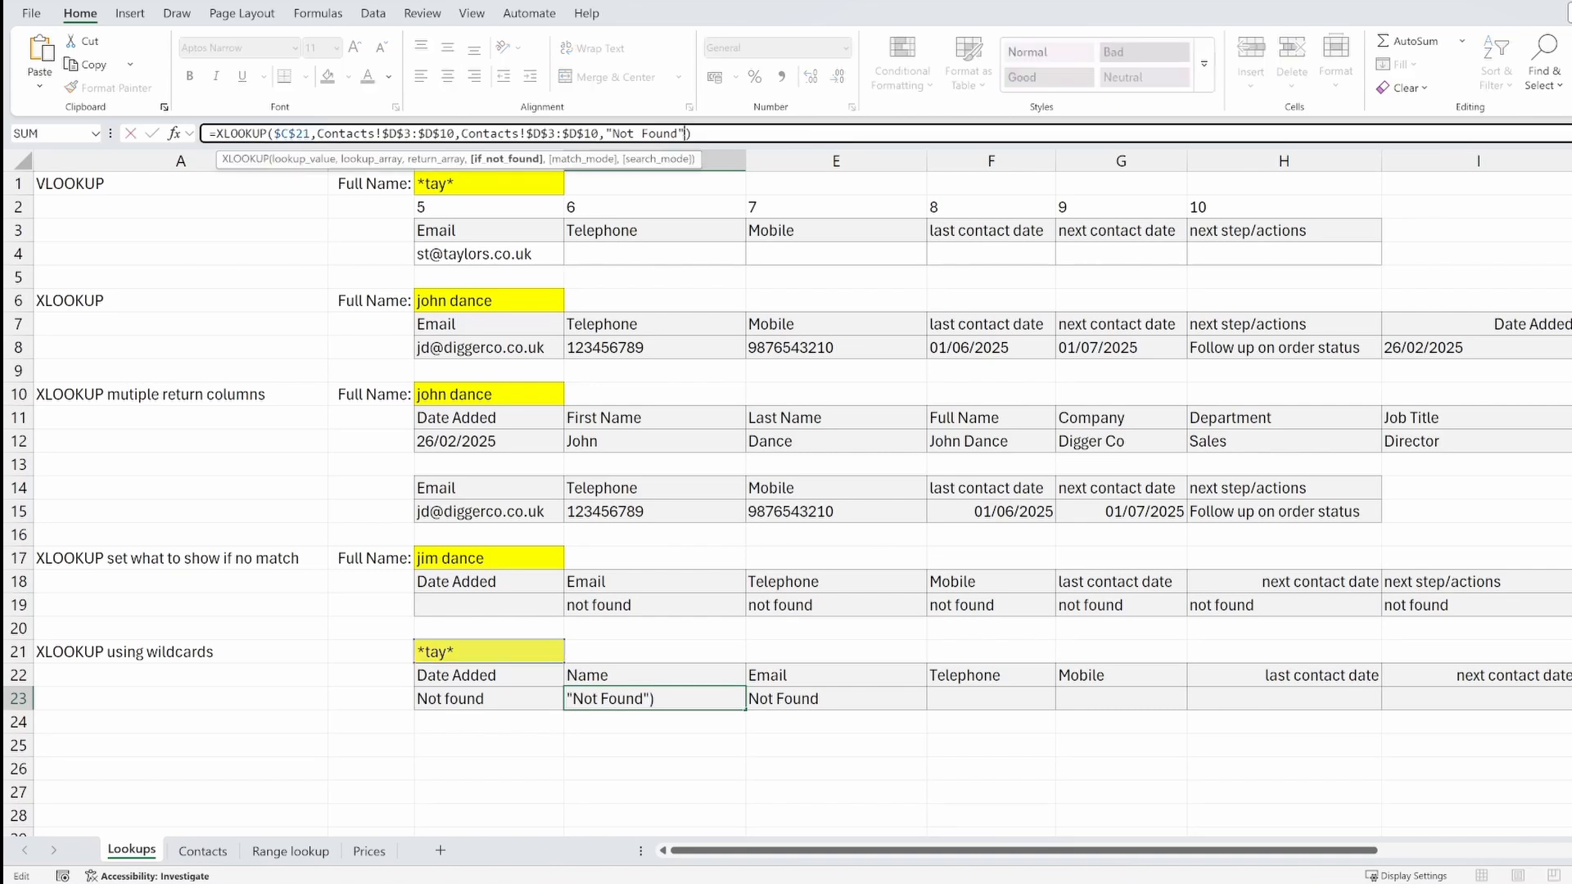
pyautogui.write(',2')
pyautogui.hotkey('ctrl', 'Return')
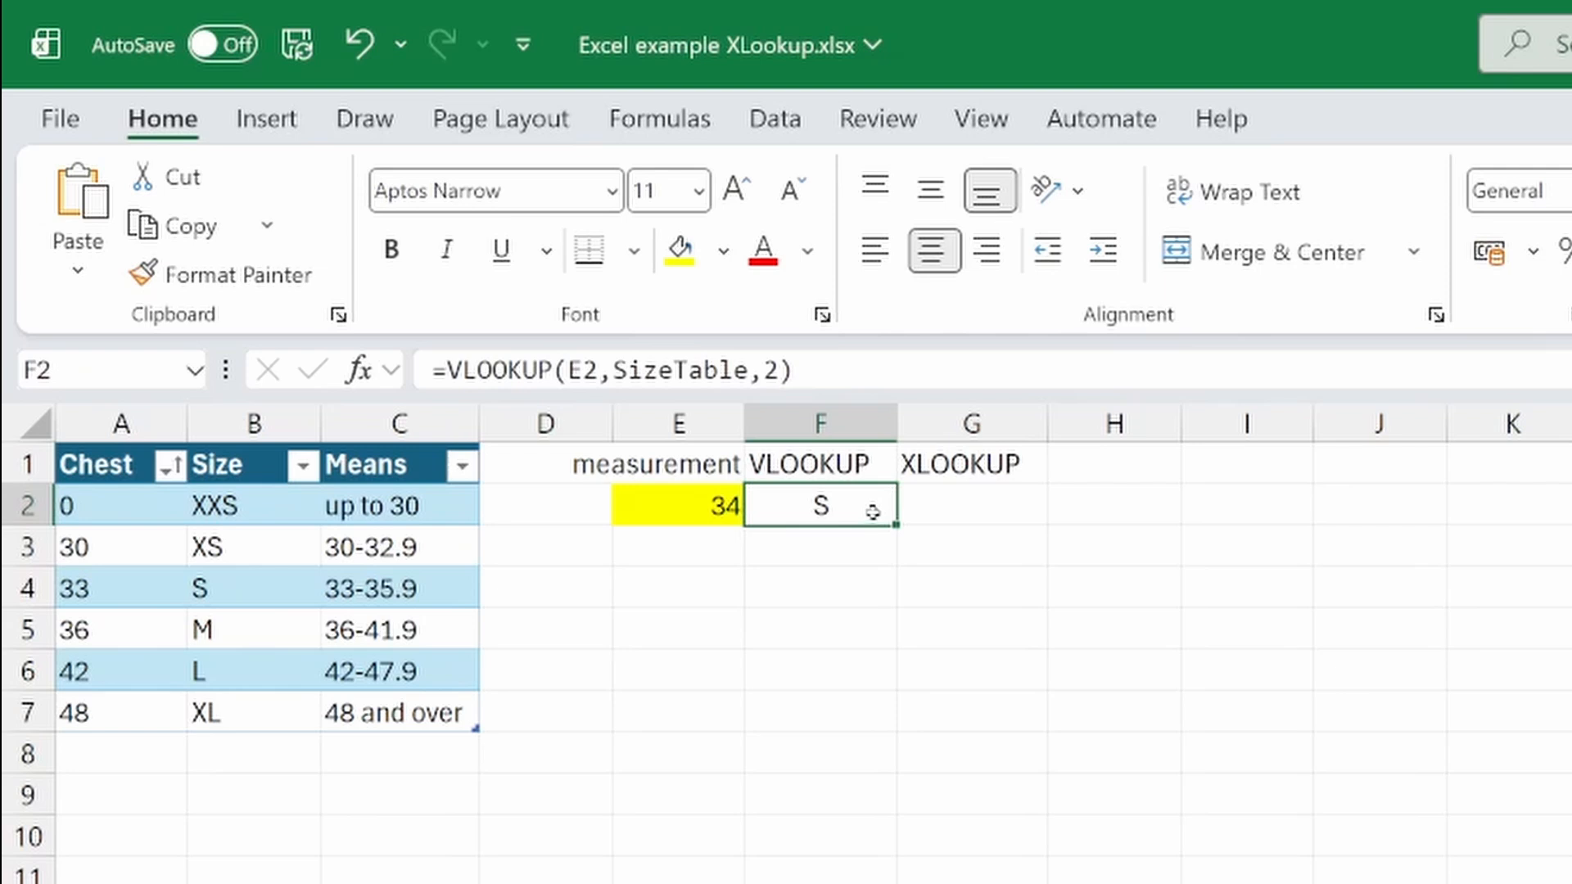
# Review the arguments of the VLOOKUP formula in F2
pyautogui.click(752, 370)
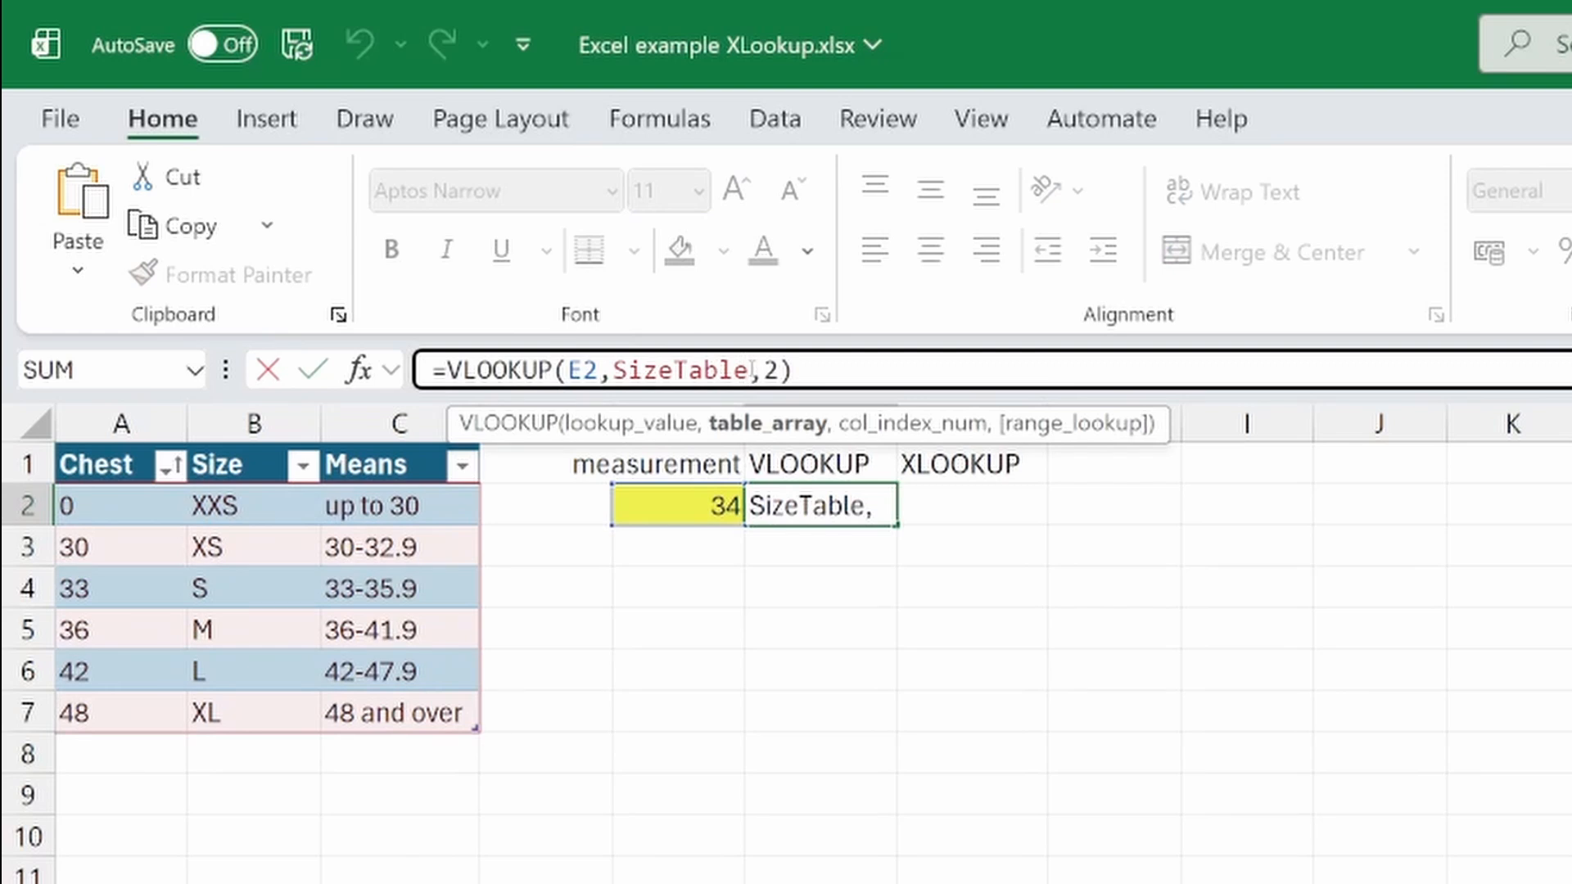
pyautogui.click(775, 370)
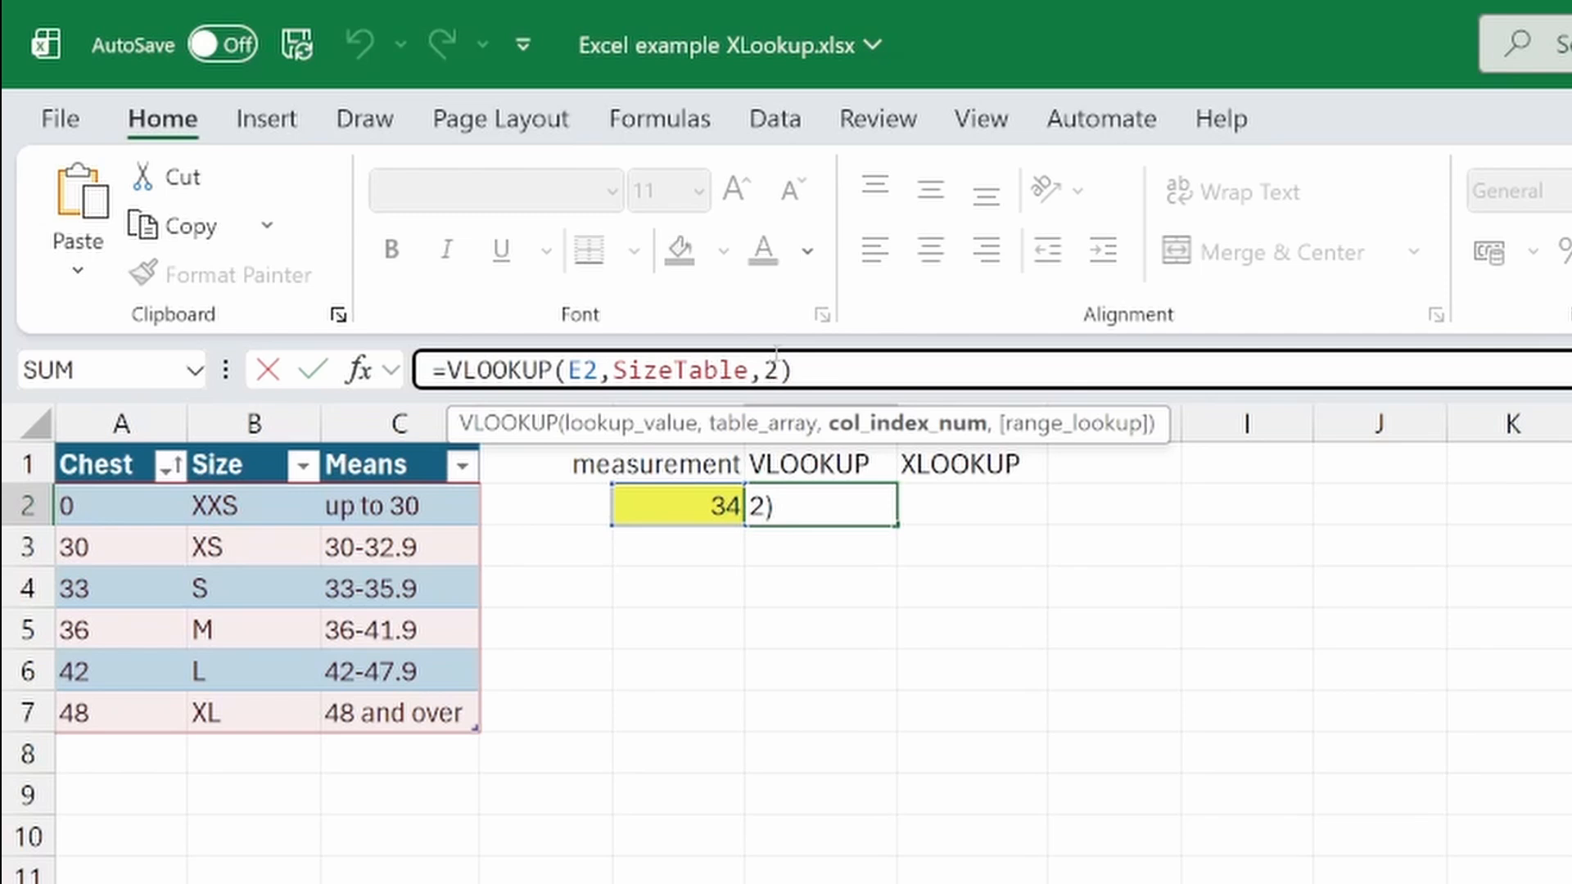
pyautogui.hotkey('ctrl', 'Return')
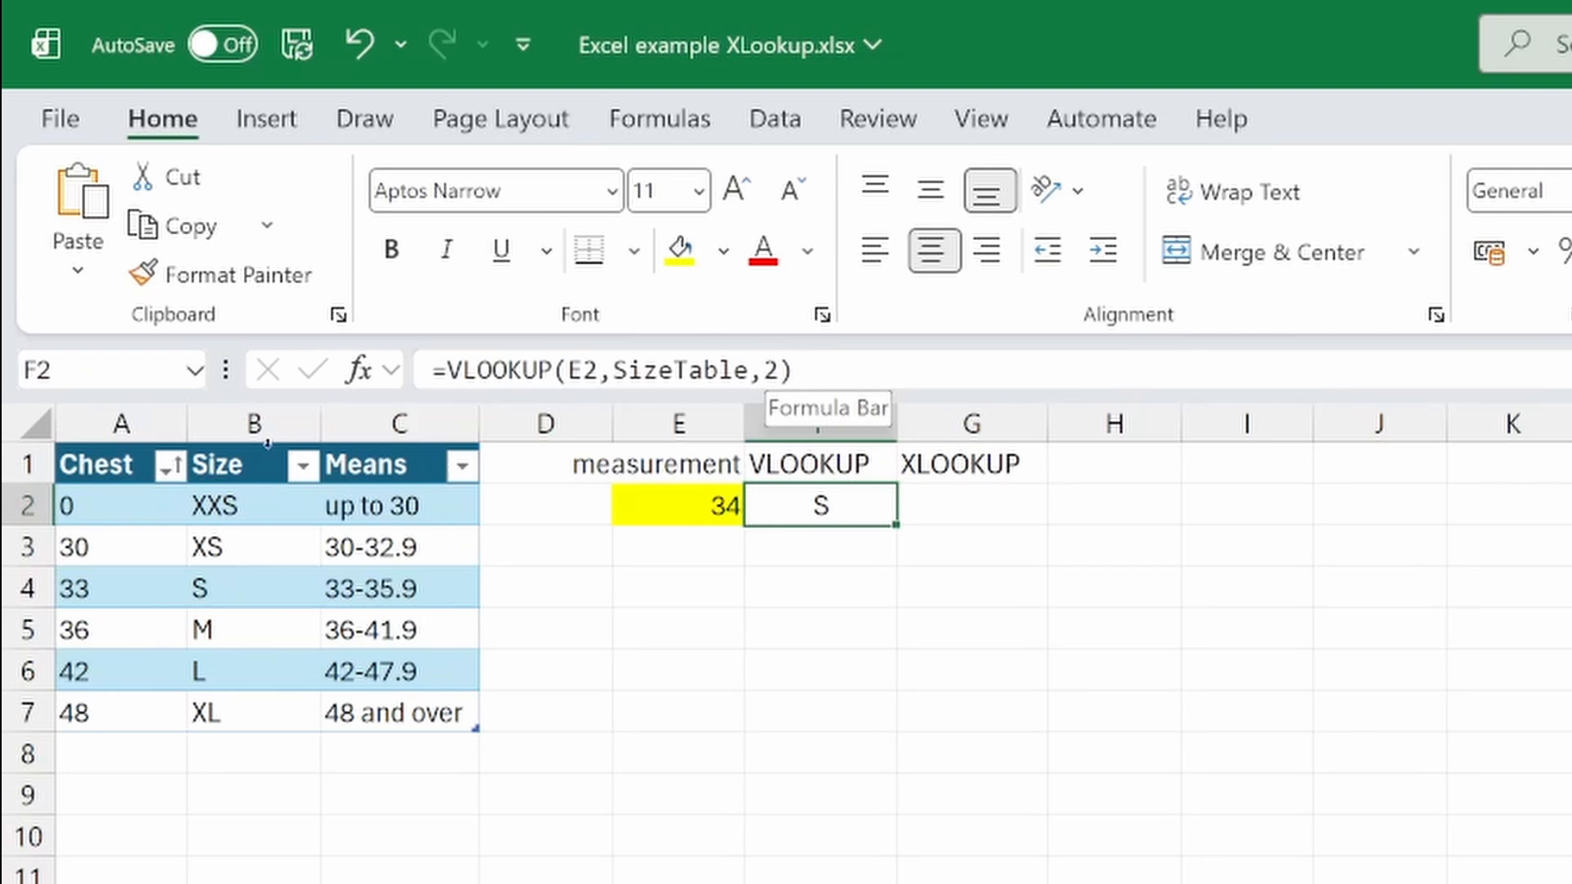
# Sort the size table by Chest largest to smallest, then by Size A to Z
pyautogui.click(182, 469)
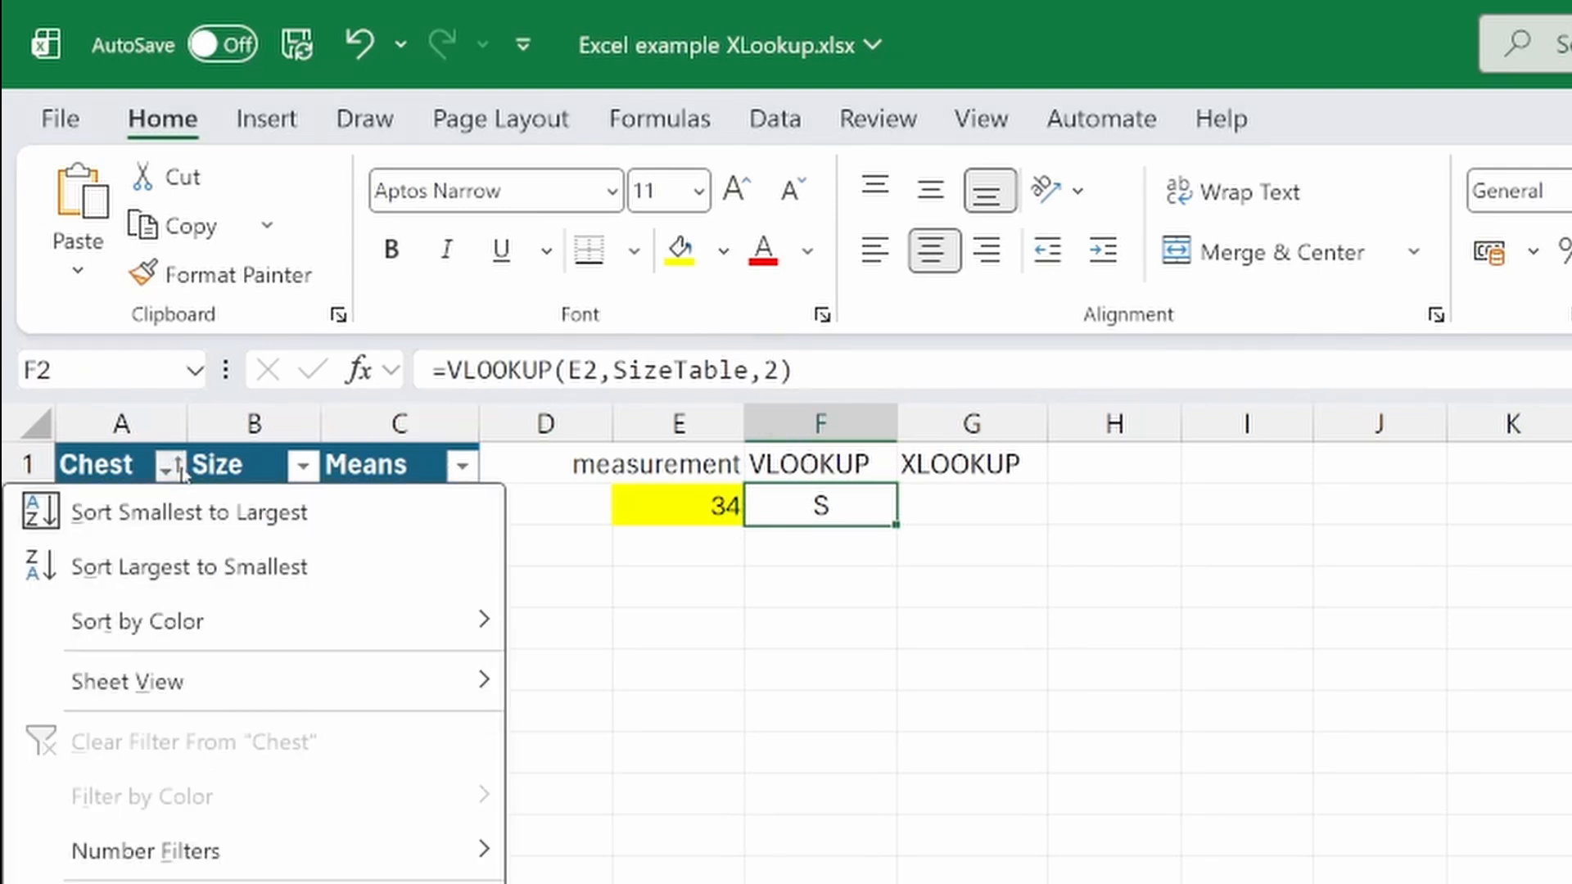
pyautogui.click(173, 567)
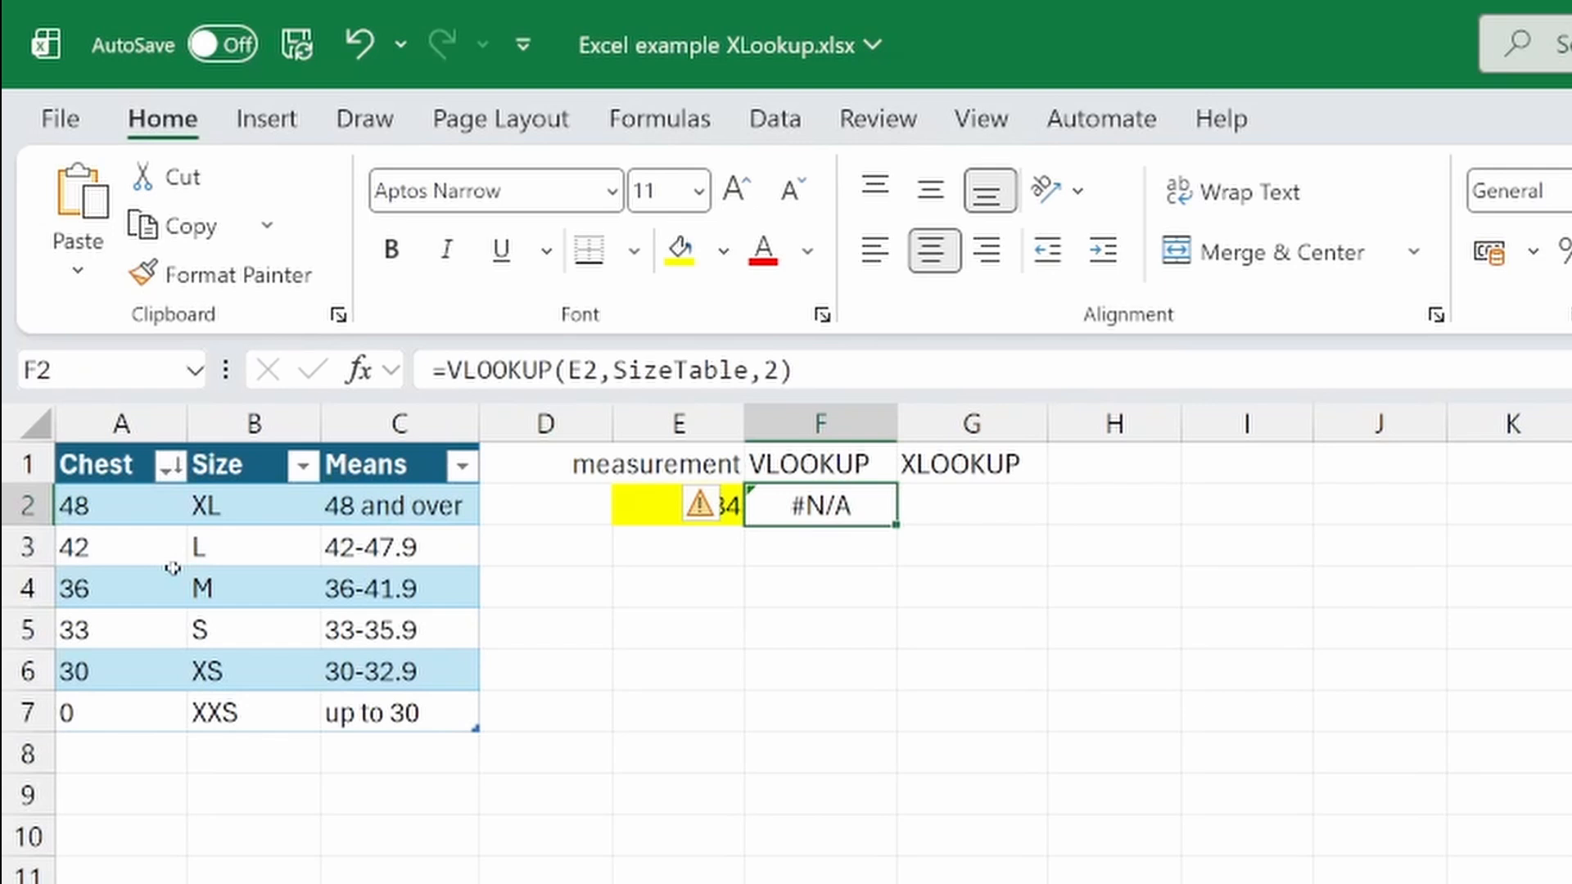
pyautogui.click(302, 473)
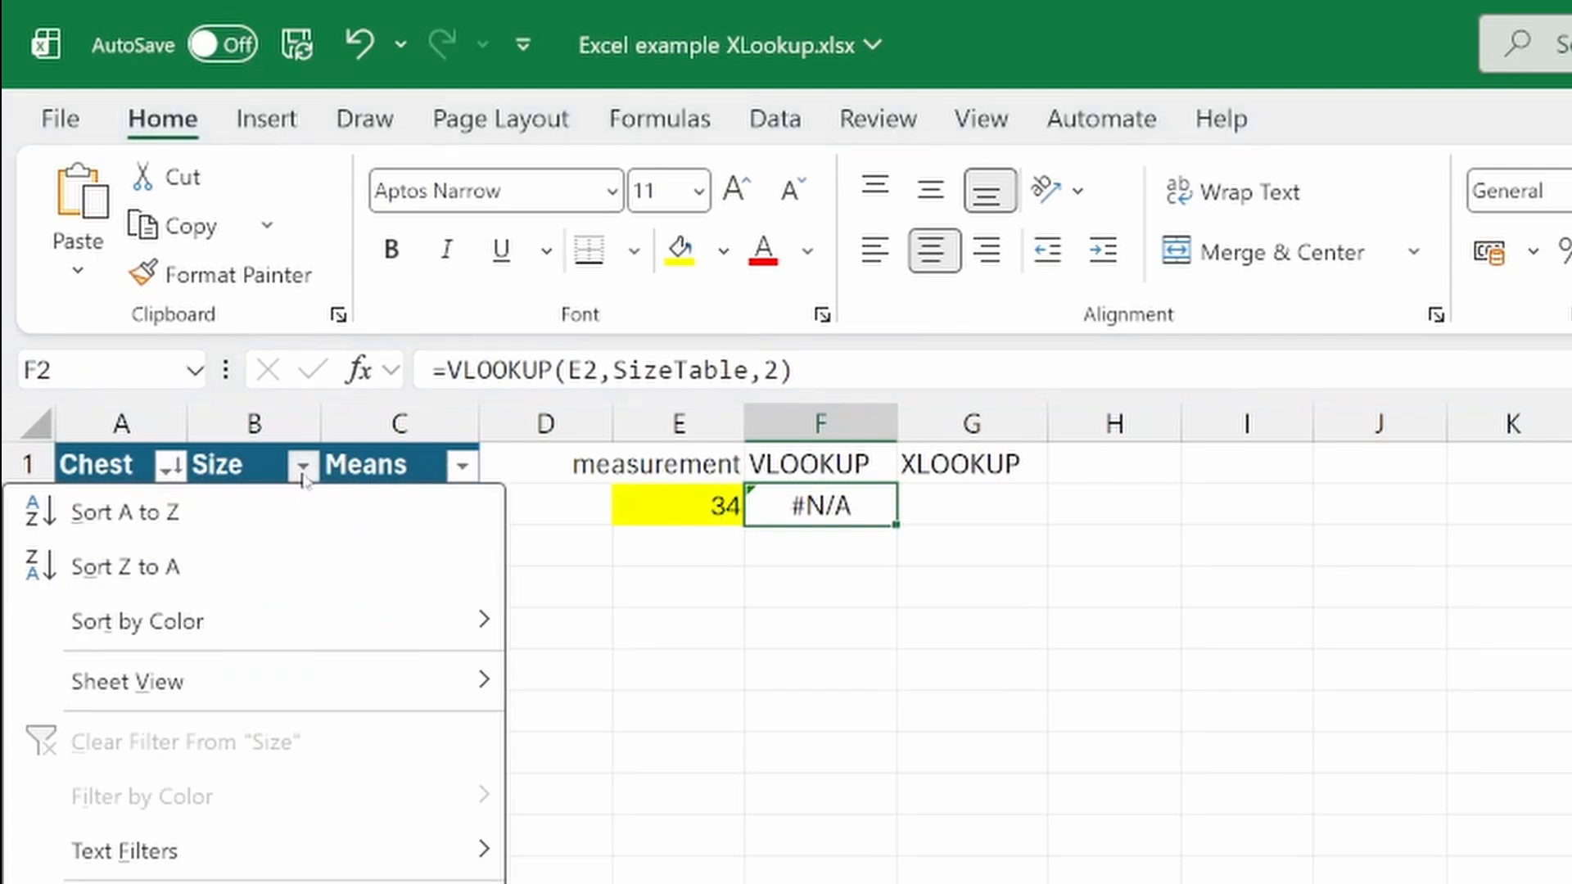
pyautogui.click(299, 516)
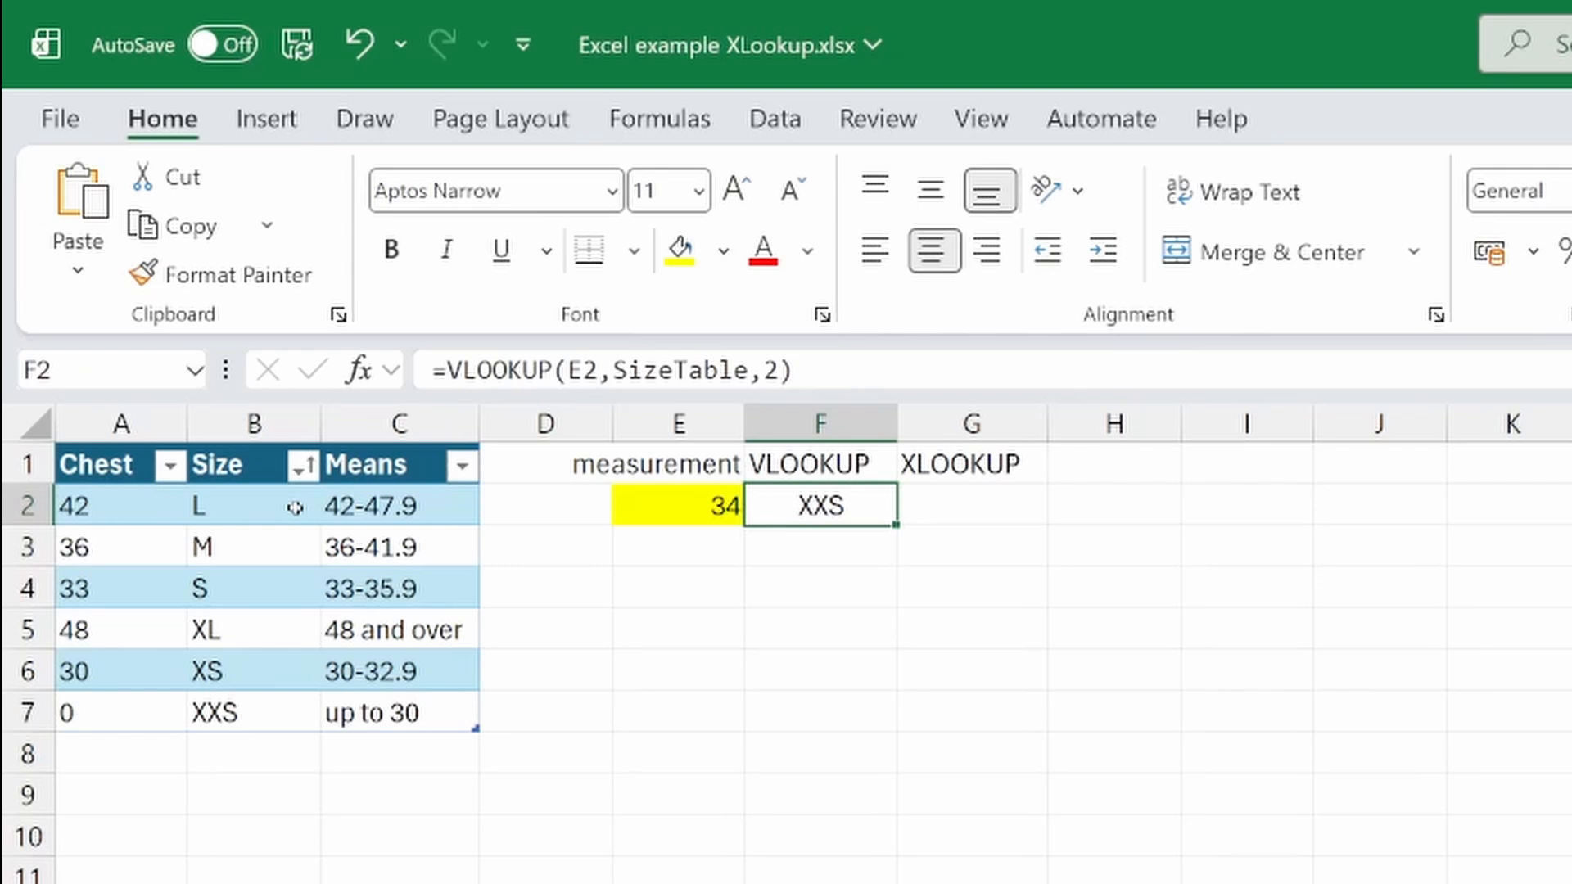
# Sort the size table by Chest smallest to largest
pyautogui.click(170, 466)
pyautogui.click(163, 505)
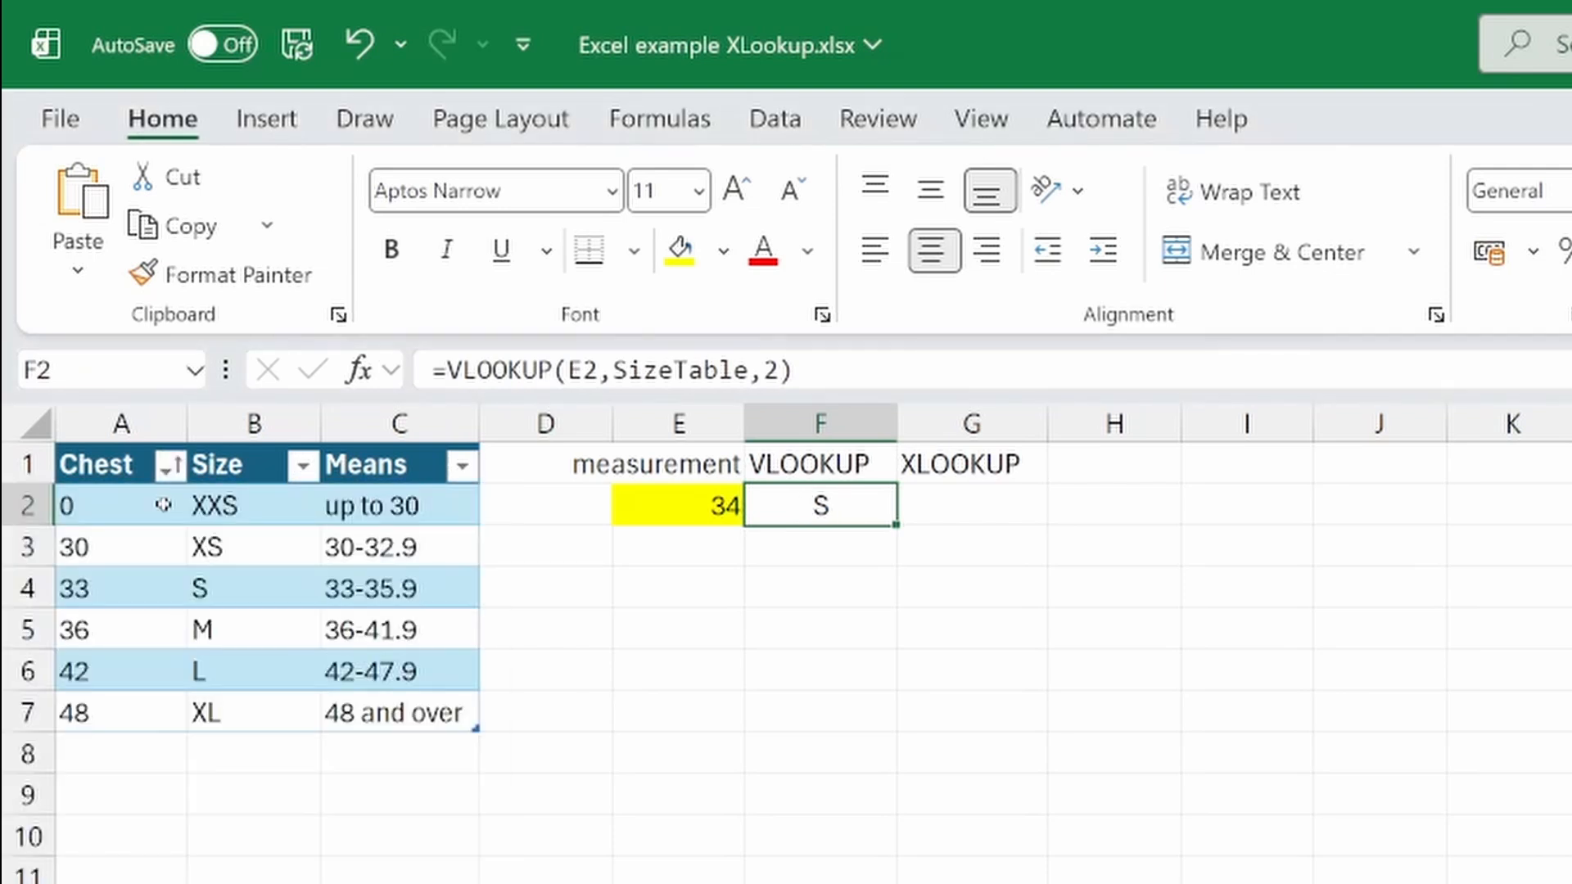
# Enter =XLOOKUP(E2,SizeTable[Chest],SizeTable[Size],,-1) in G2 to find the exact or next smaller chest size
pyautogui.click(1015, 503)
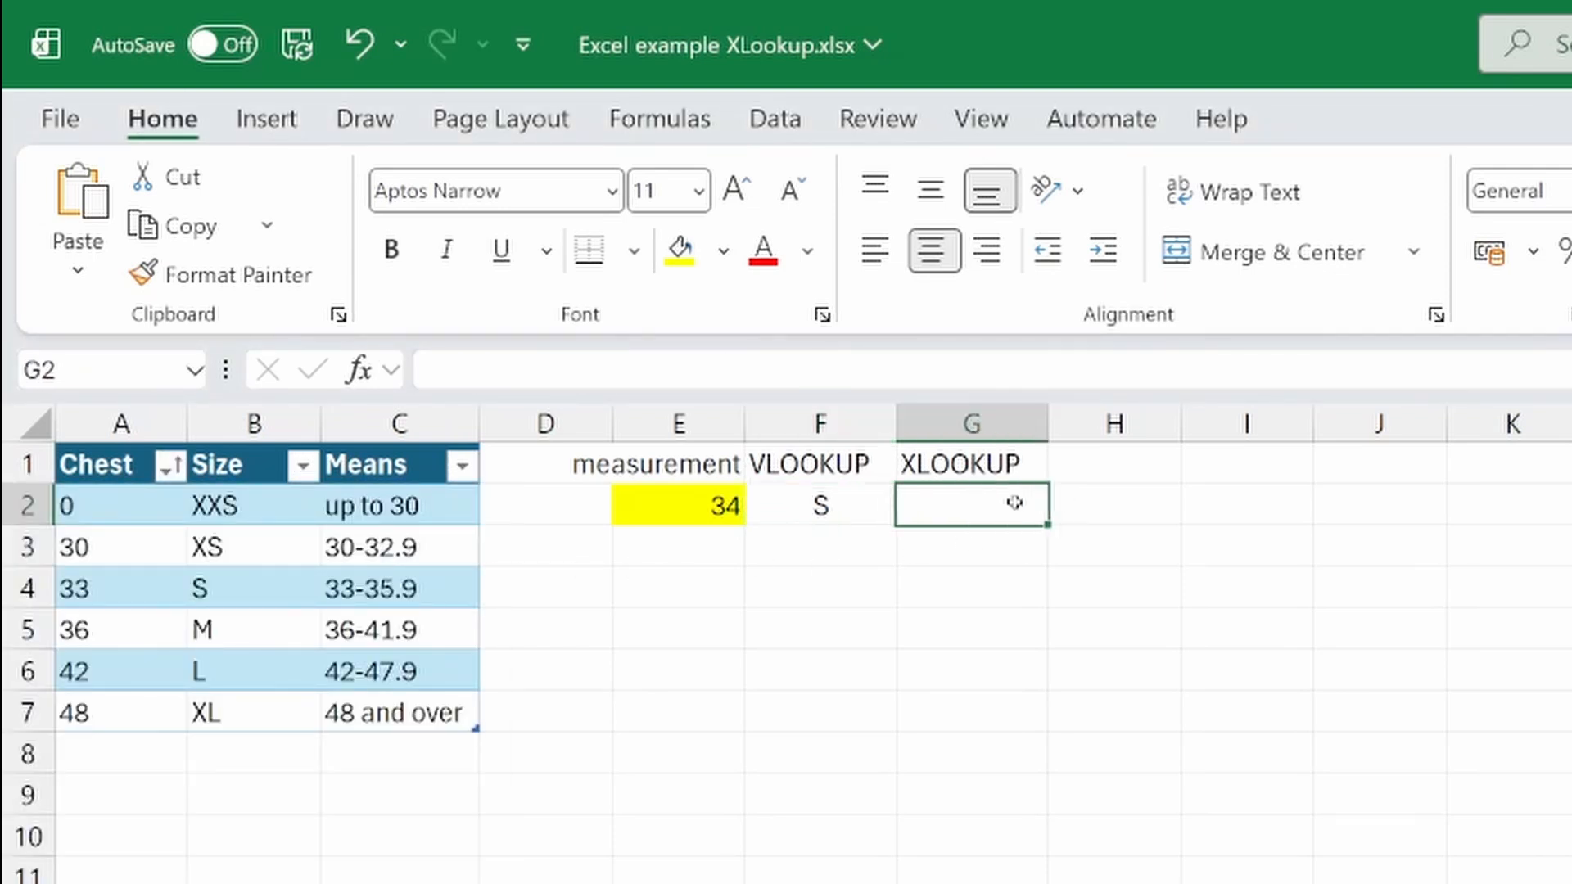
pyautogui.write('=xl')
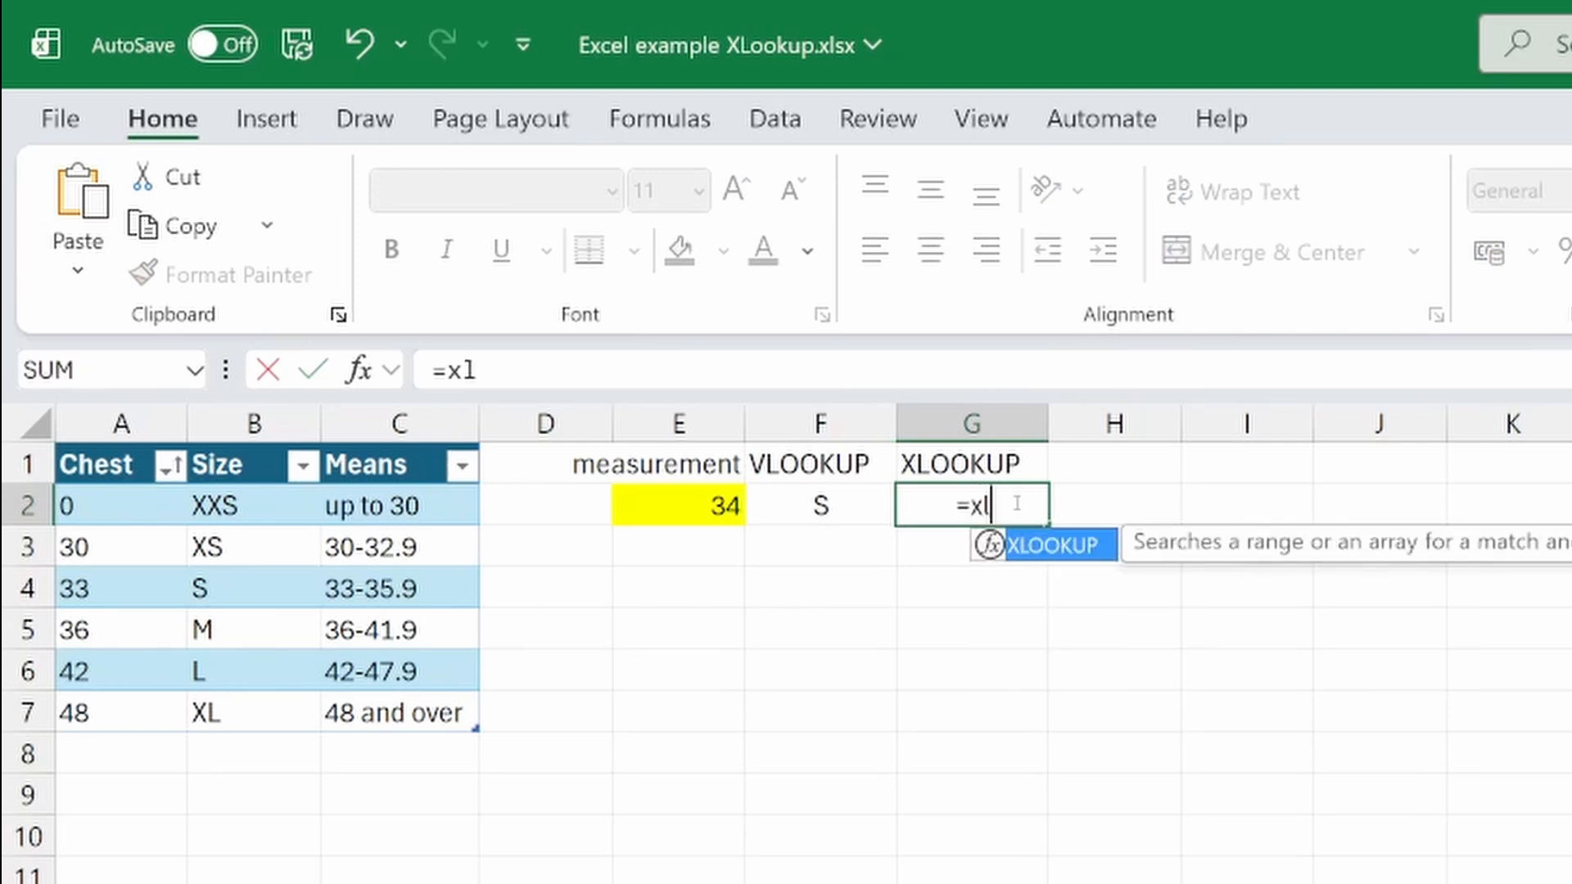
pyautogui.press('Tab')
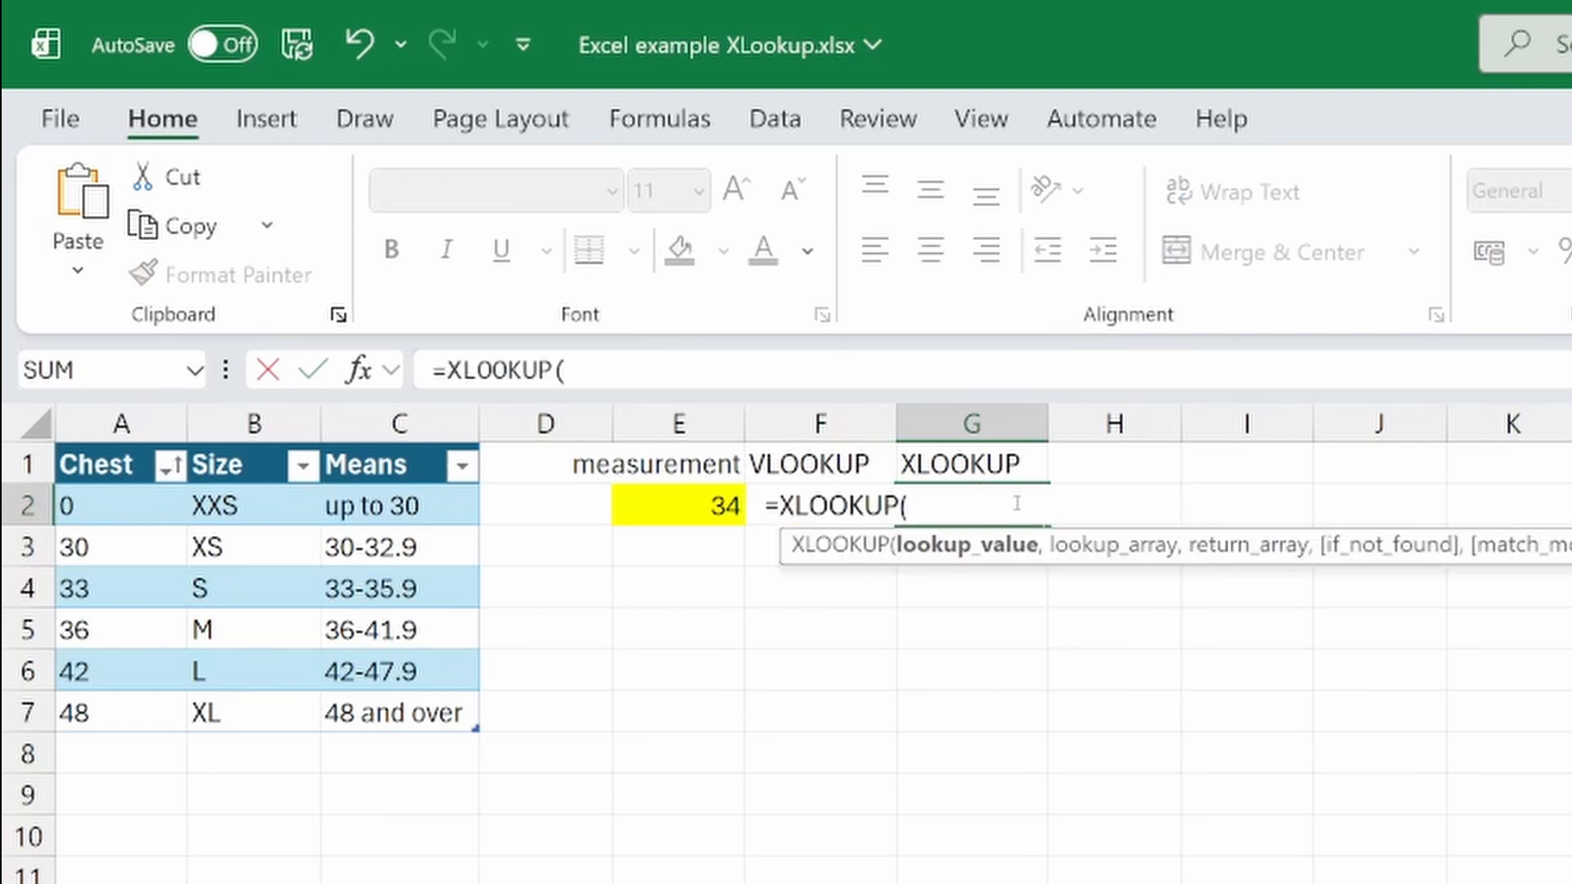
pyautogui.click(705, 509)
pyautogui.write(',')
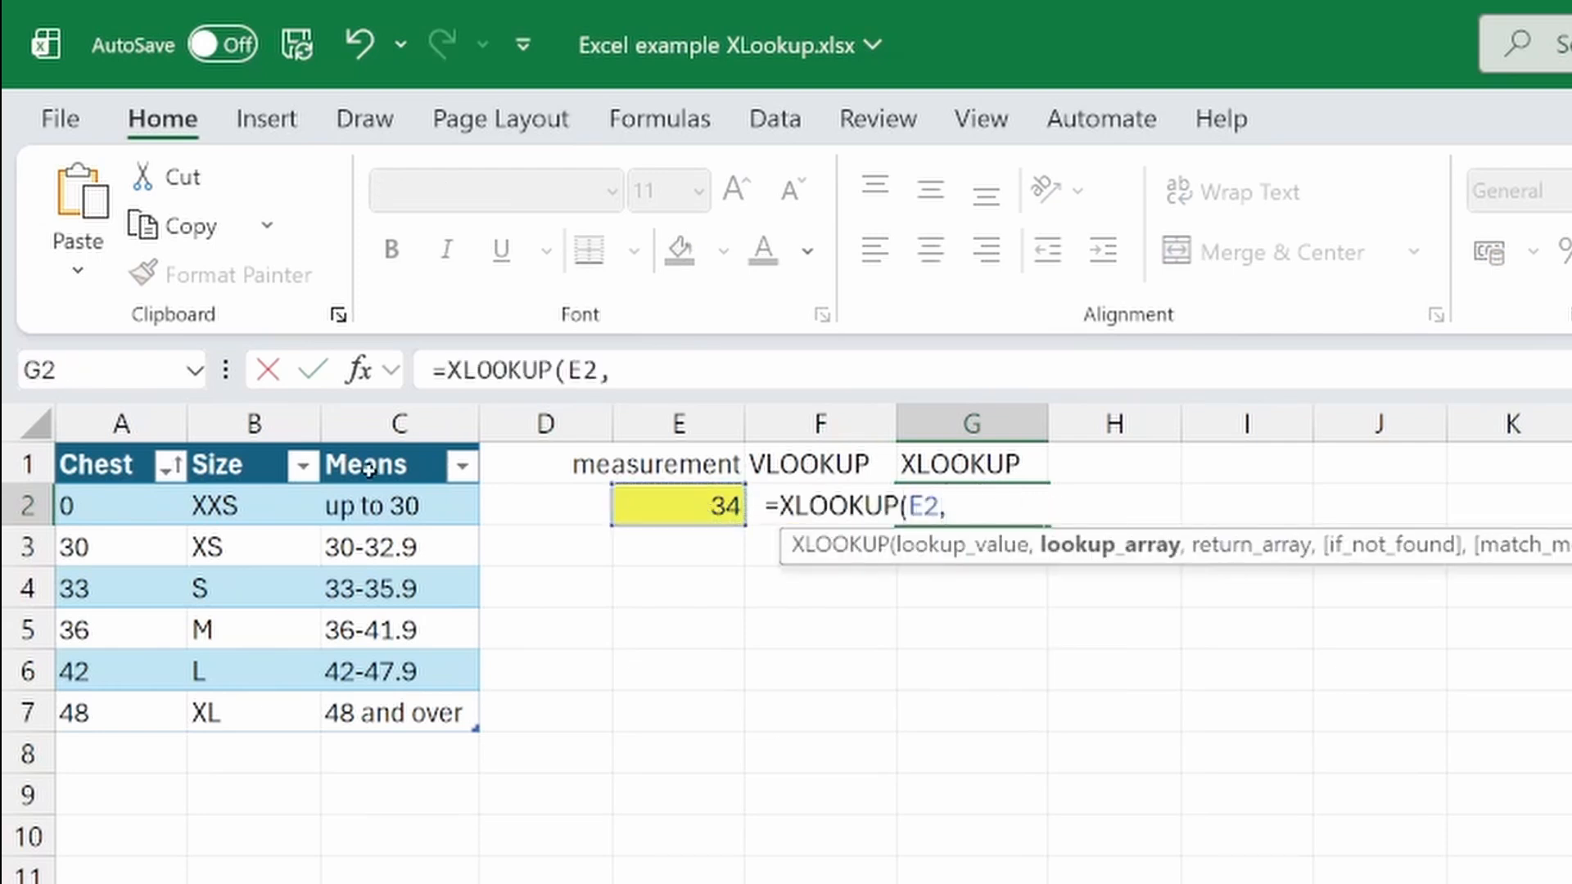
pyautogui.click(95, 448)
pyautogui.write(',')
pyautogui.click(213, 446)
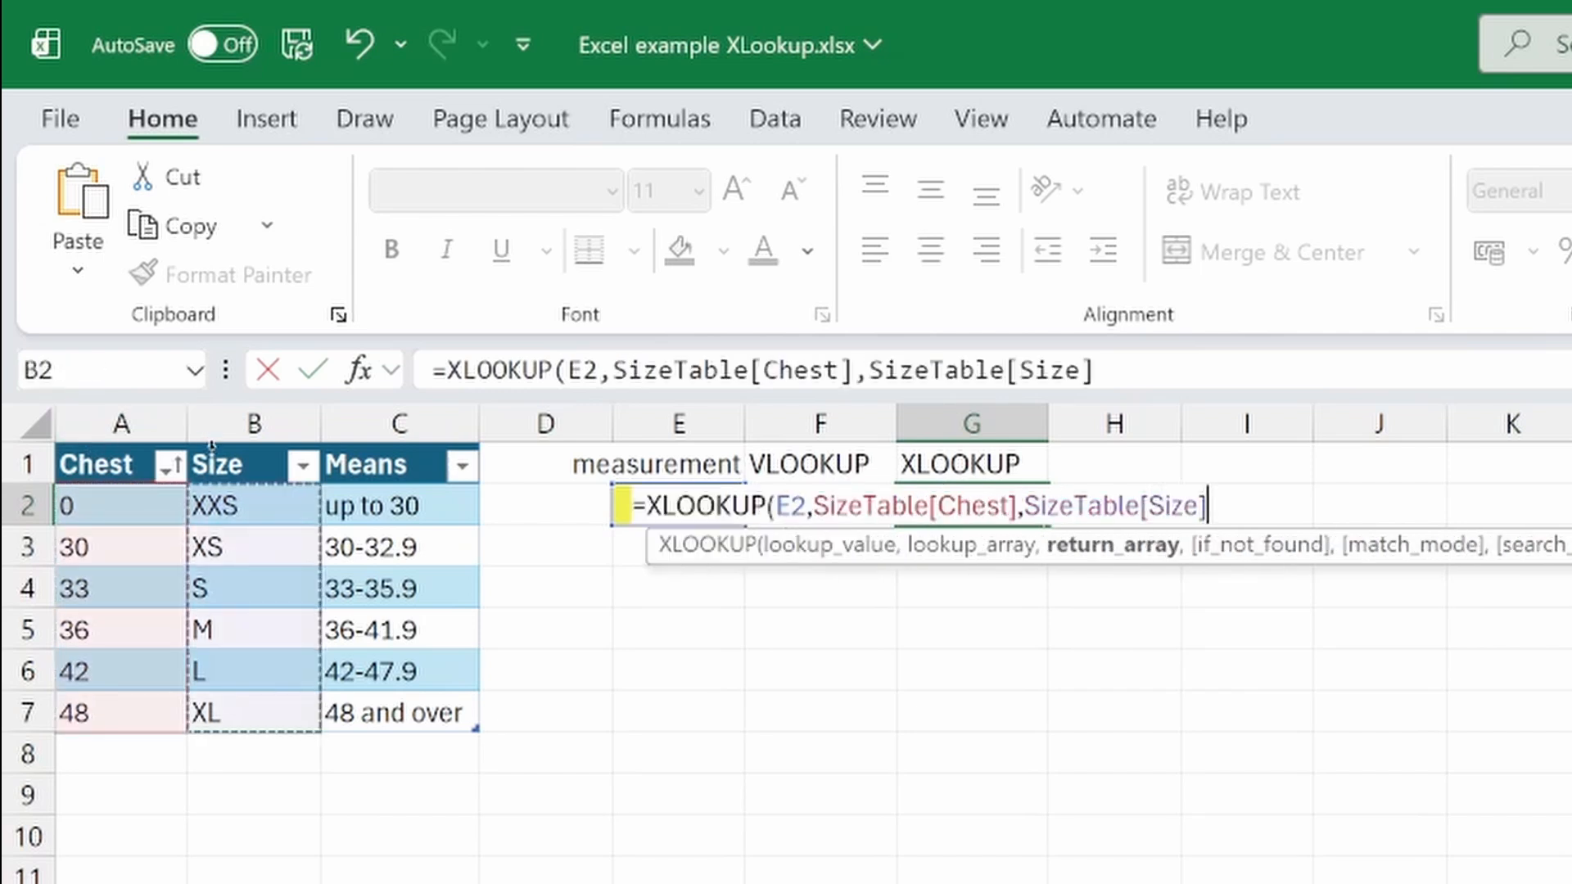
pyautogui.write(',,-')
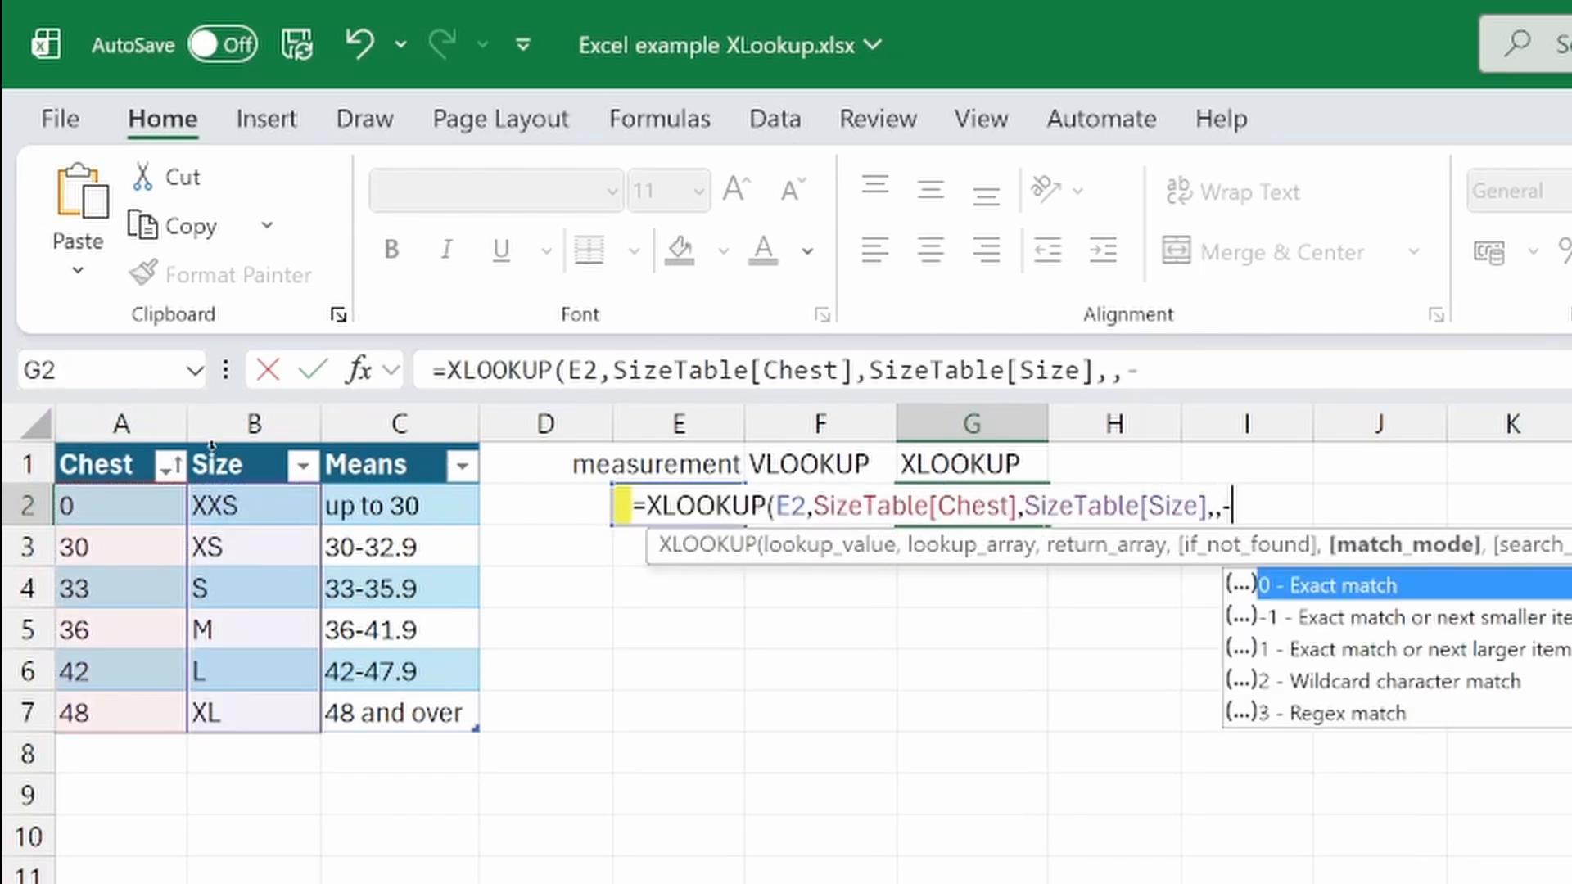
pyautogui.write('1)')
pyautogui.hotkey('ctrl', 'Return')
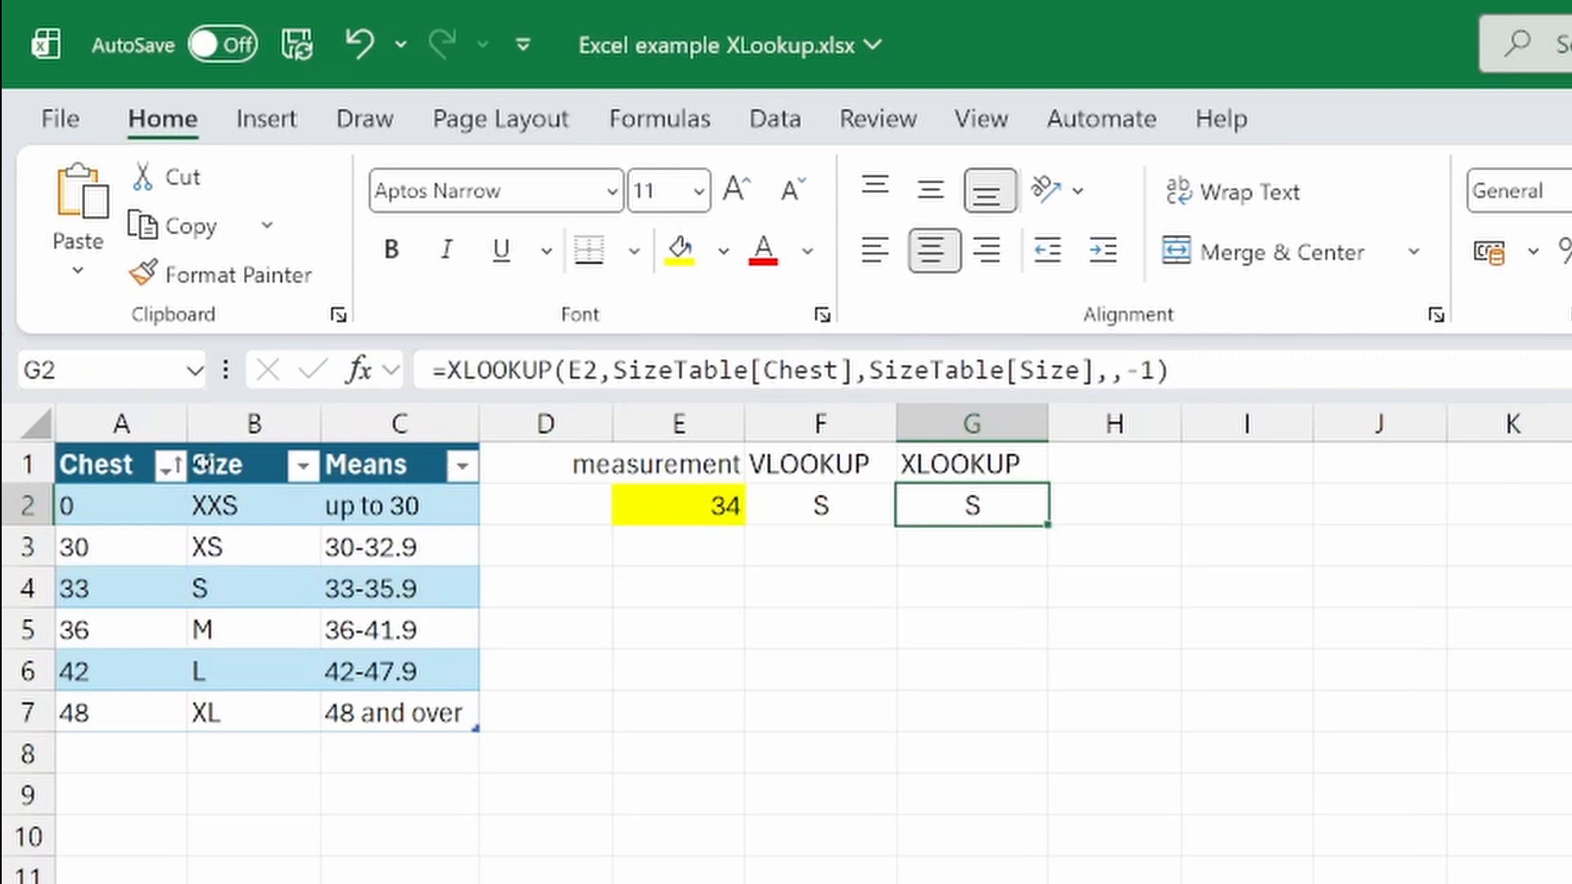
# Re-sort the size table by Chest largest to smallest, then by Size A to Z
pyautogui.click(170, 466)
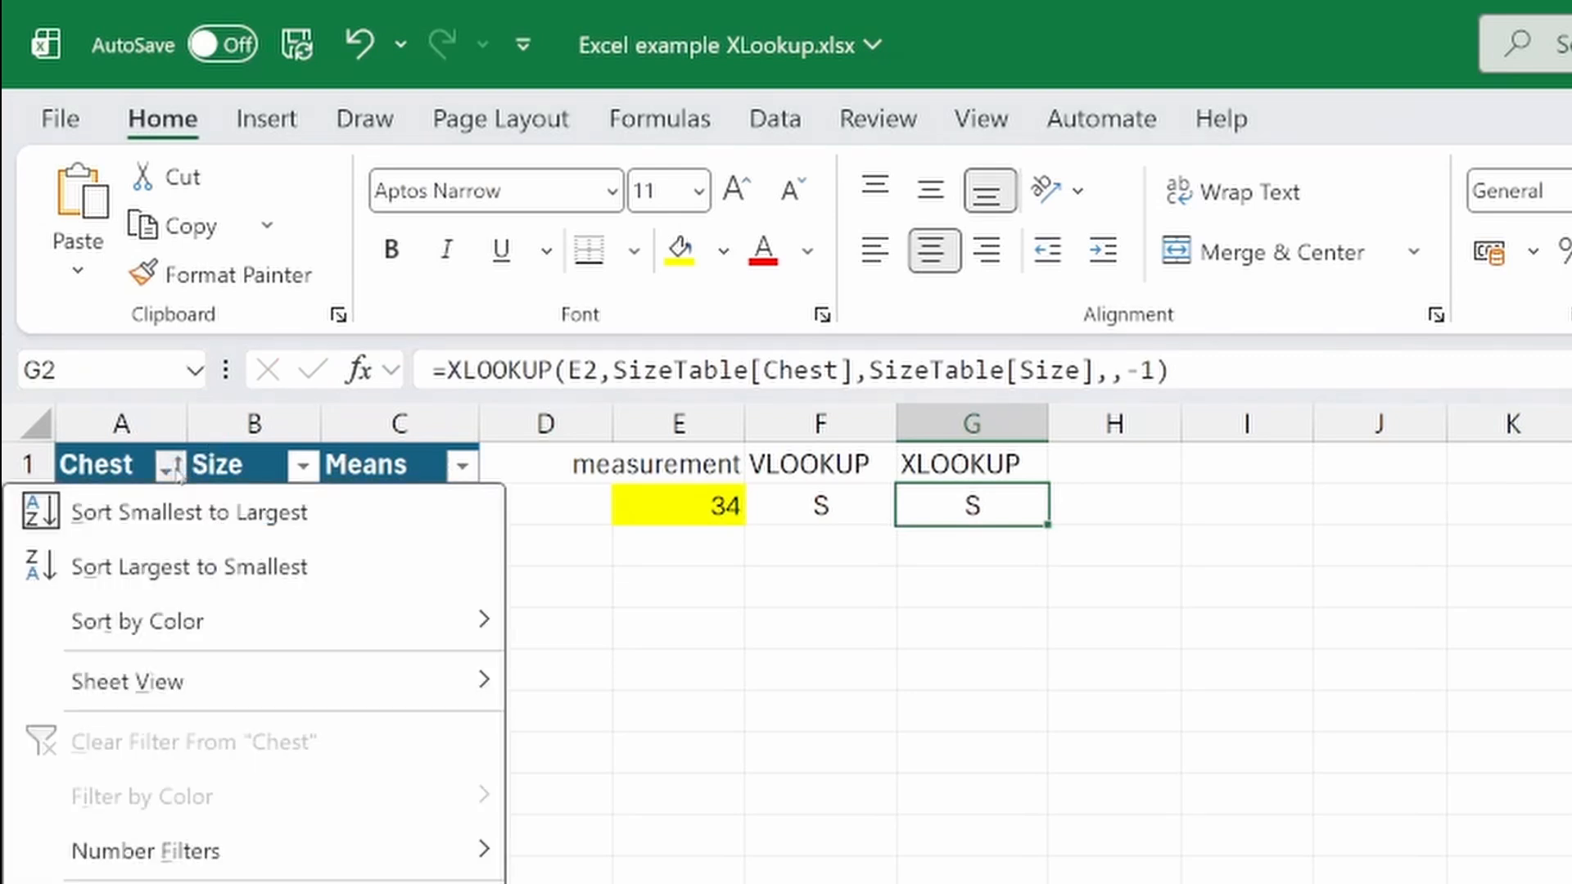
pyautogui.click(141, 569)
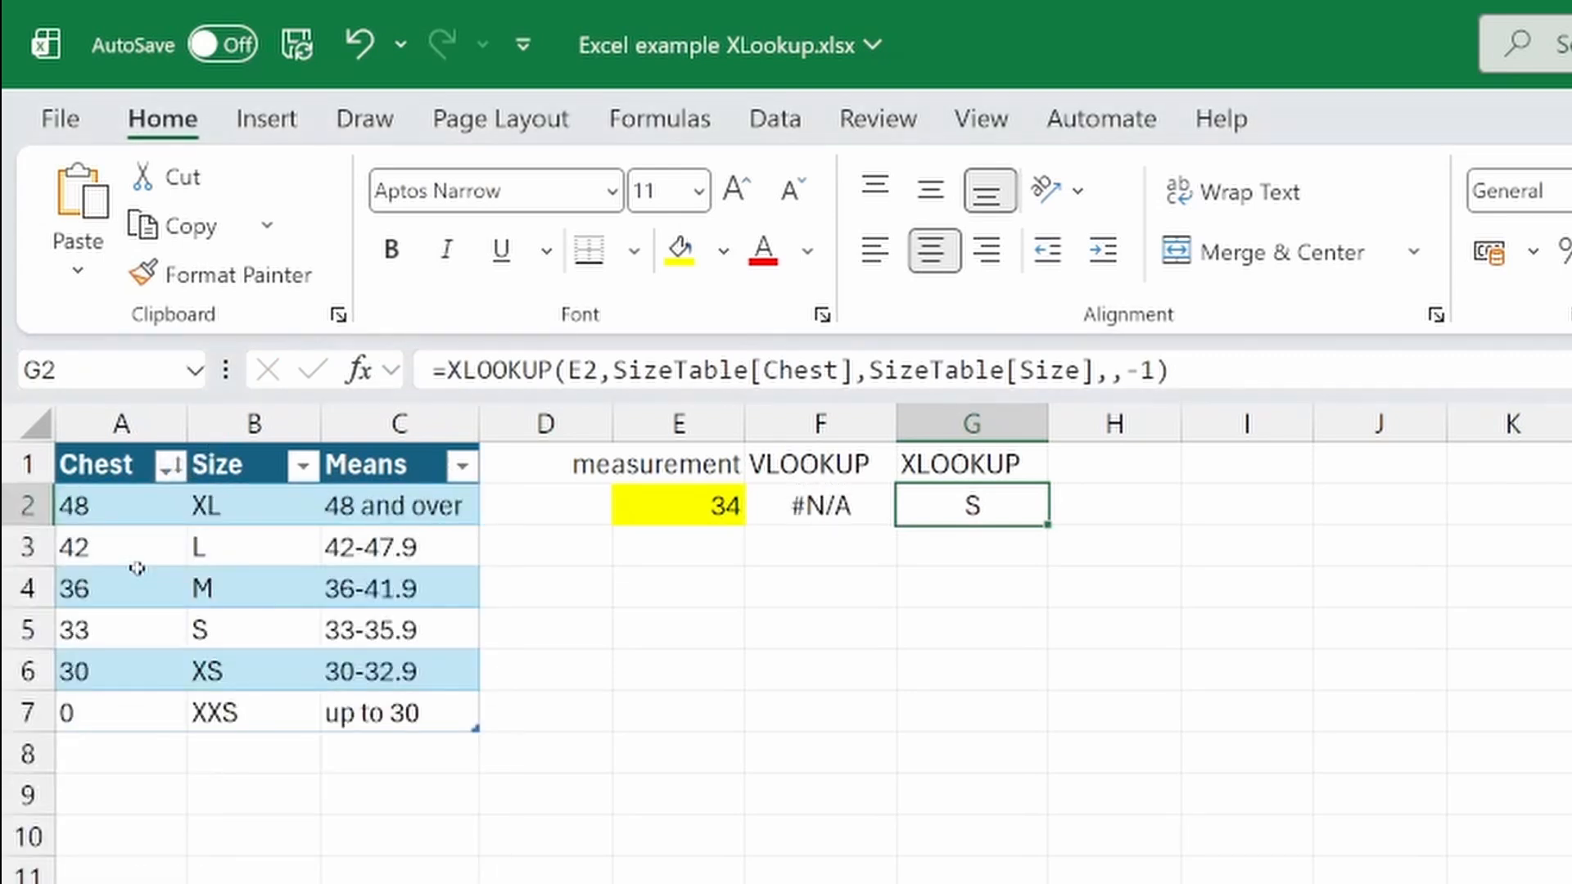
pyautogui.click(301, 466)
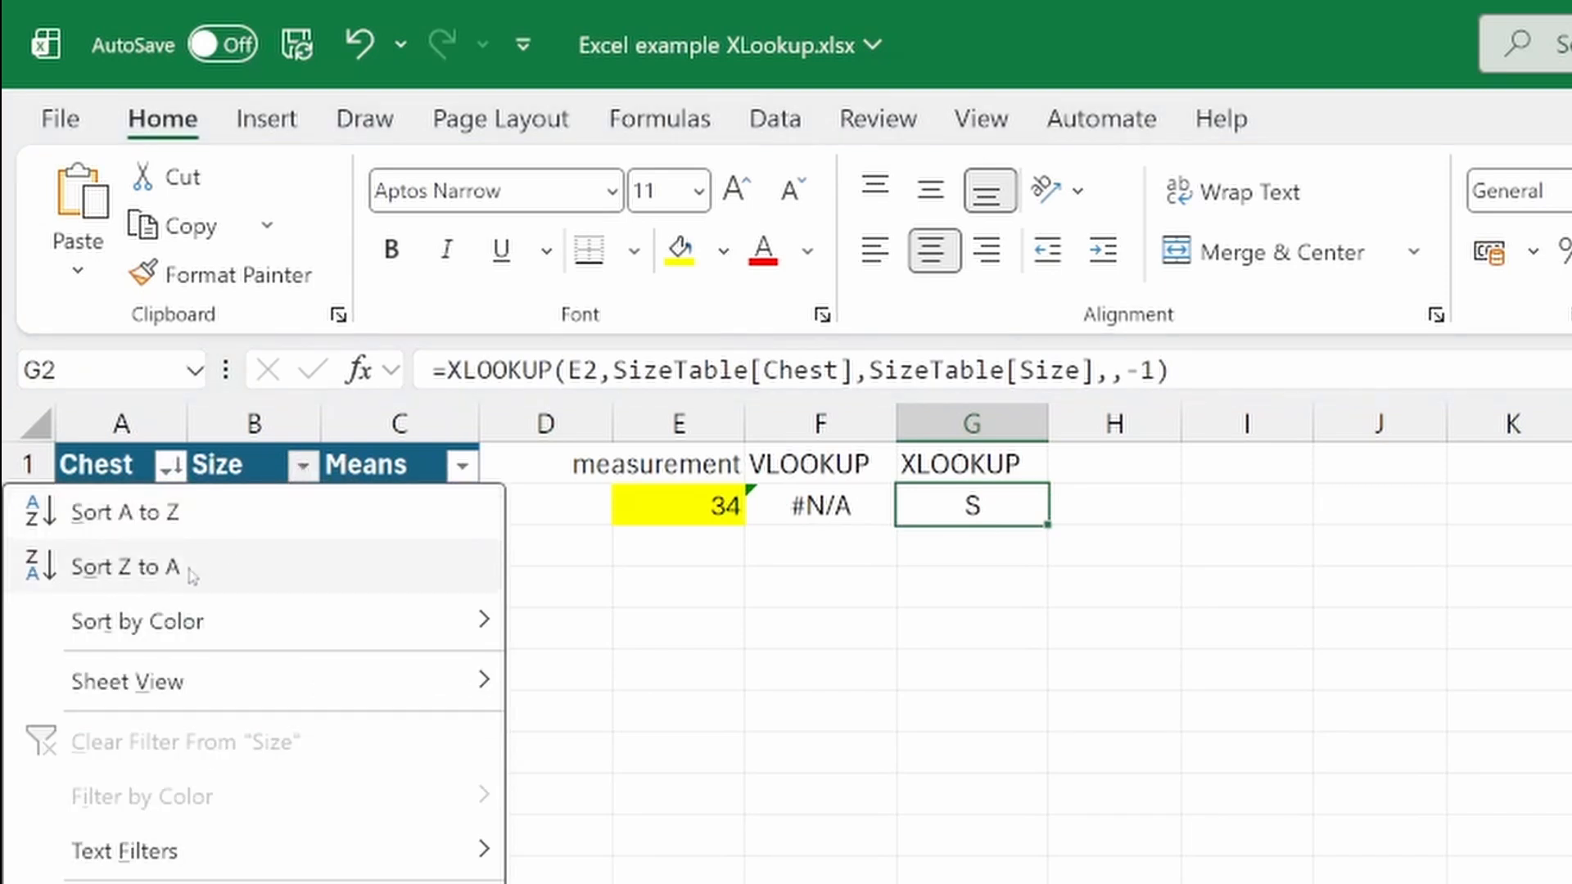
pyautogui.click(184, 531)
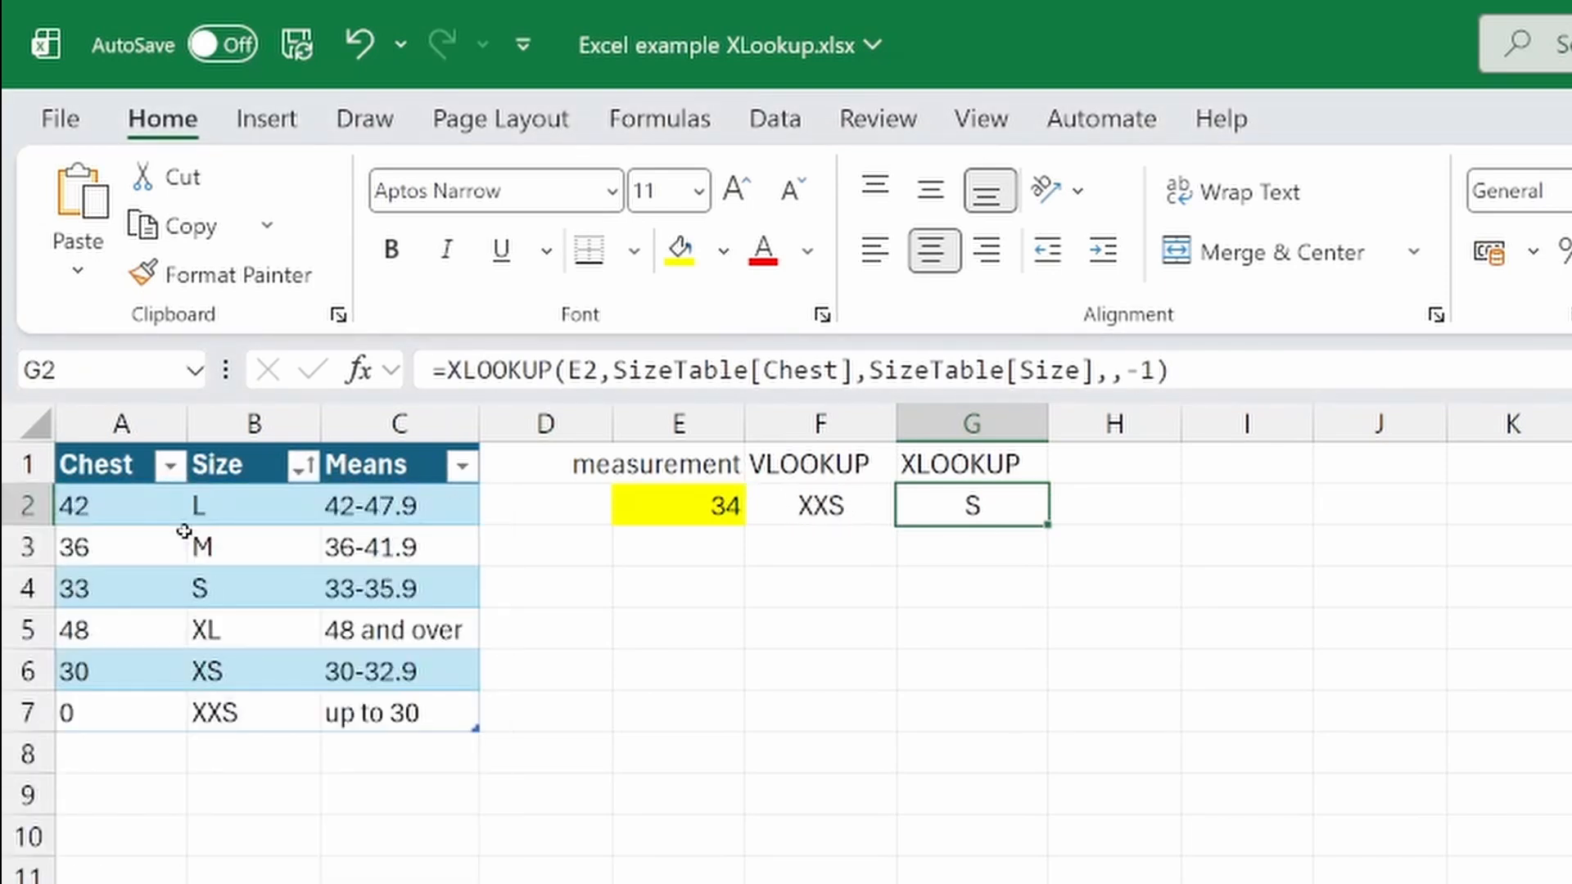
# Sort the size table by Chest smallest to largest
pyautogui.click(170, 466)
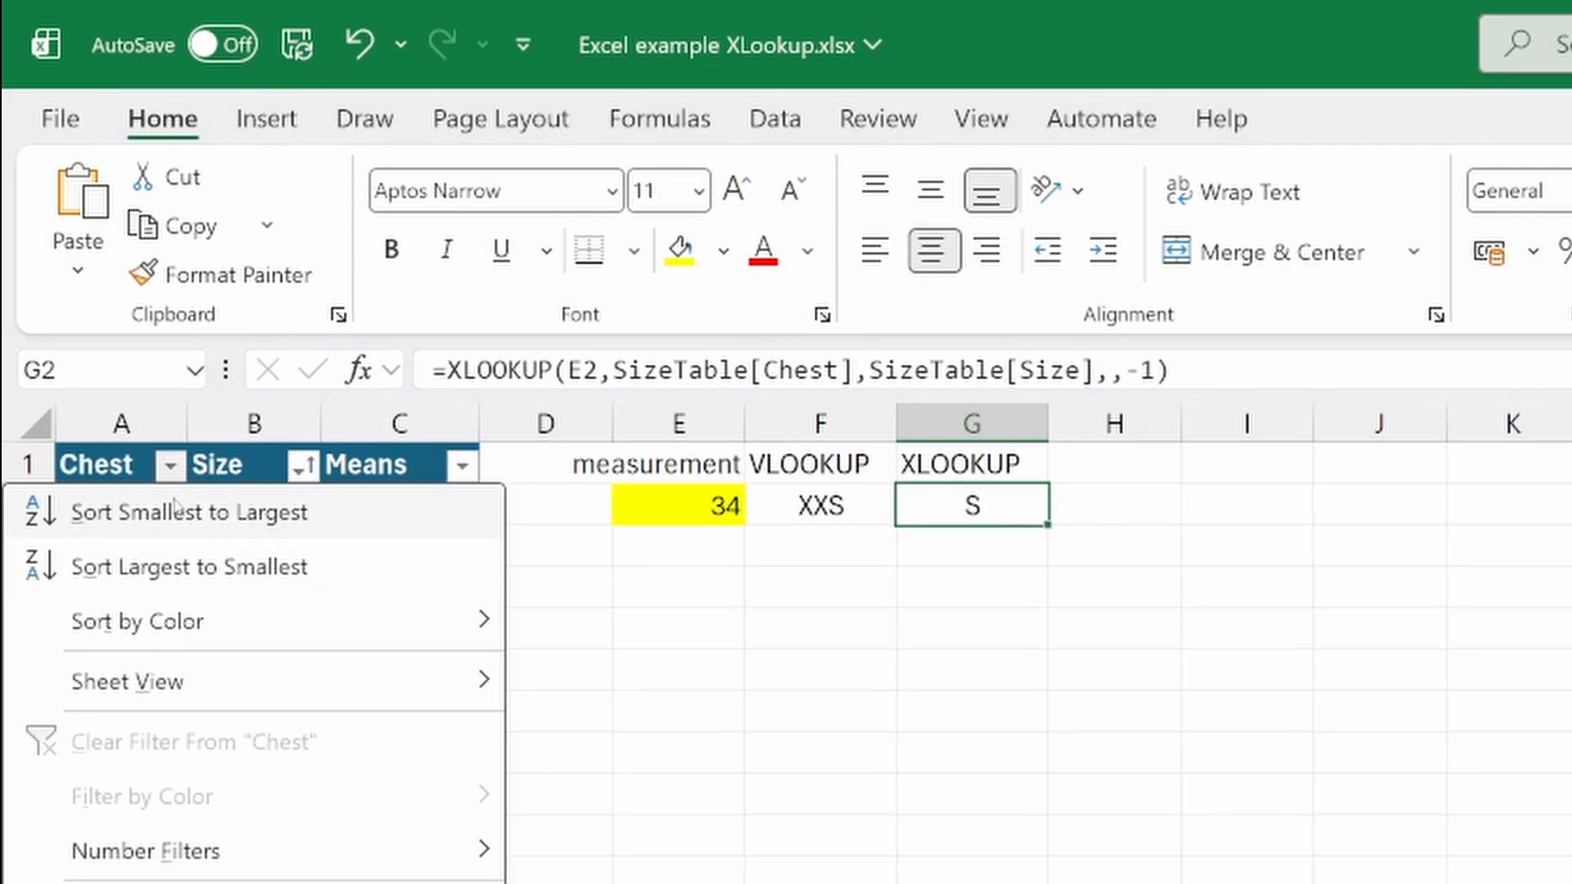
pyautogui.click(174, 511)
# Edit the XLOOKUP formula in G2 to remove the minus sign from the match mode argument
pyautogui.click(1140, 371)
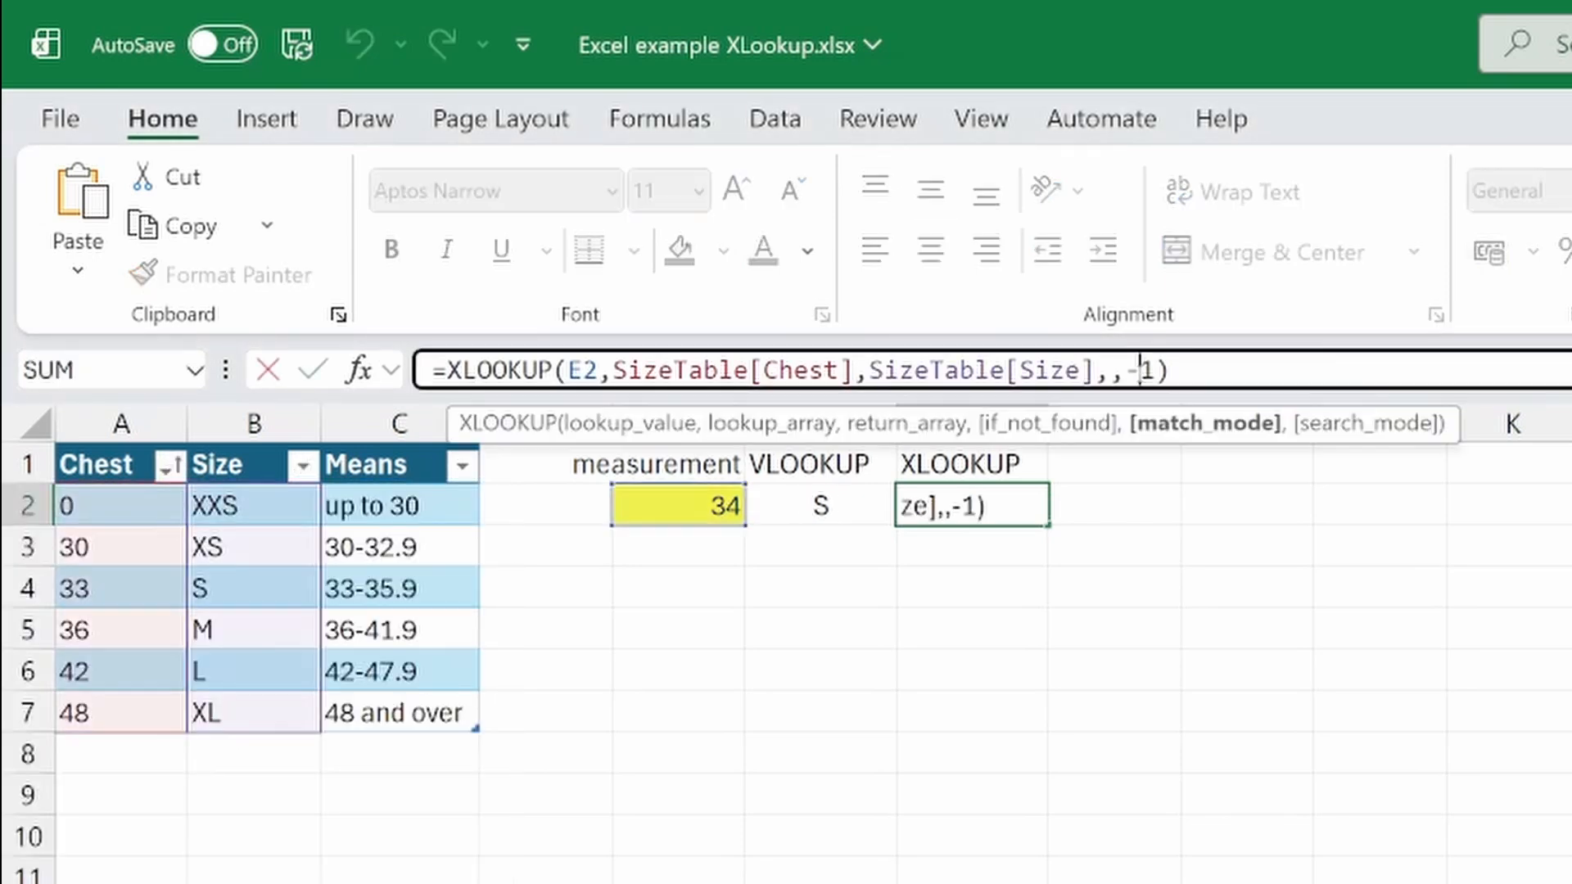
pyautogui.press('BackSpace')
pyautogui.press('Return')
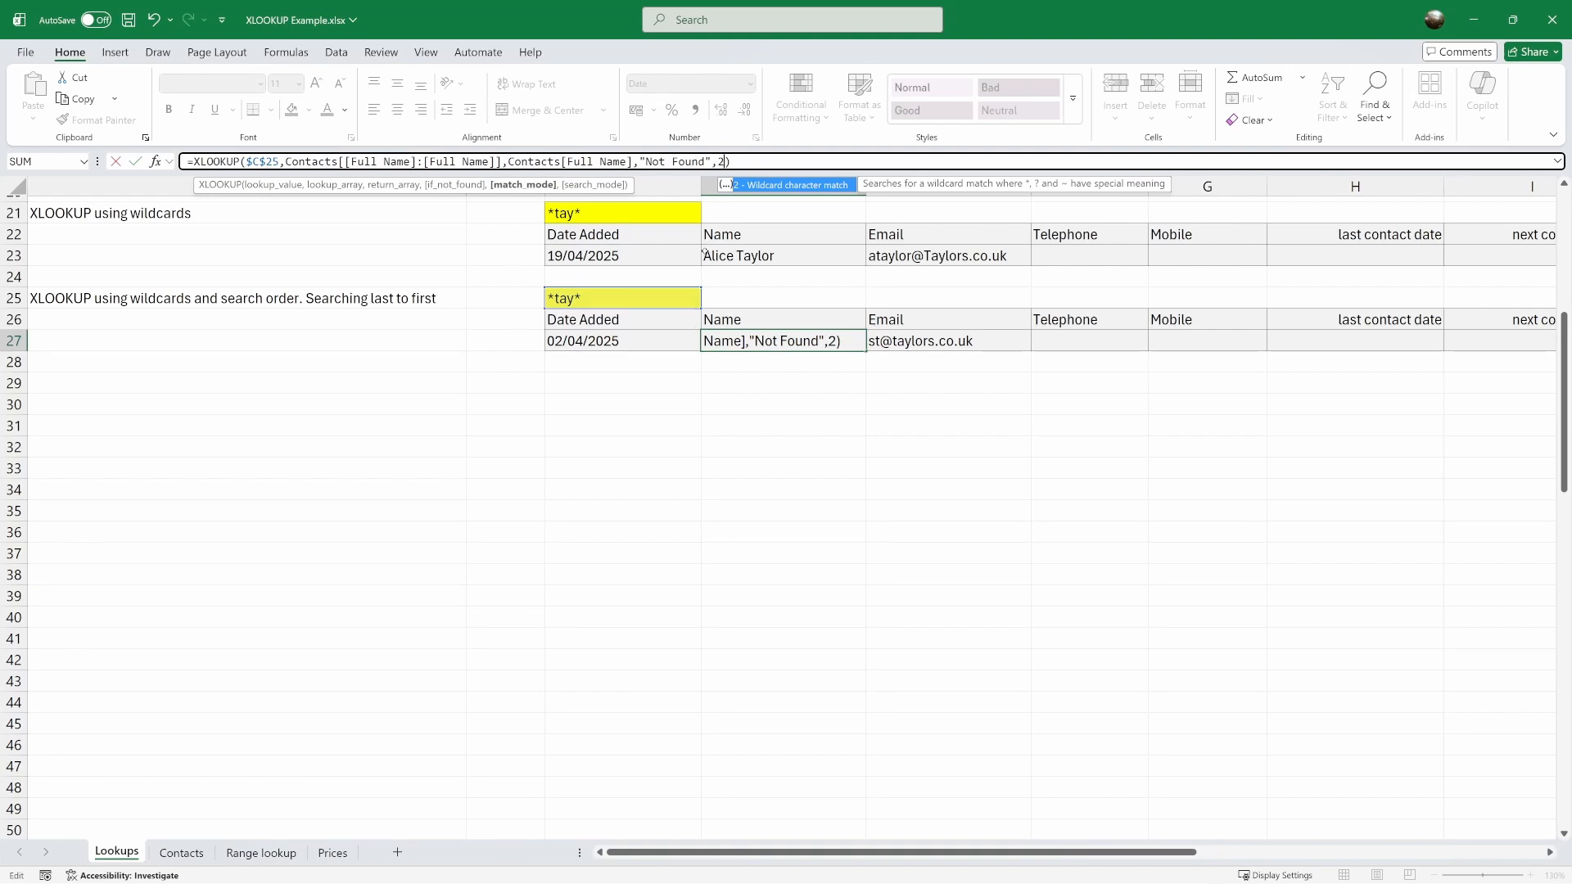
# Add a search mode of -1 to the XLOOKUP formula in D27 so it searches last to first
pyautogui.write(',')
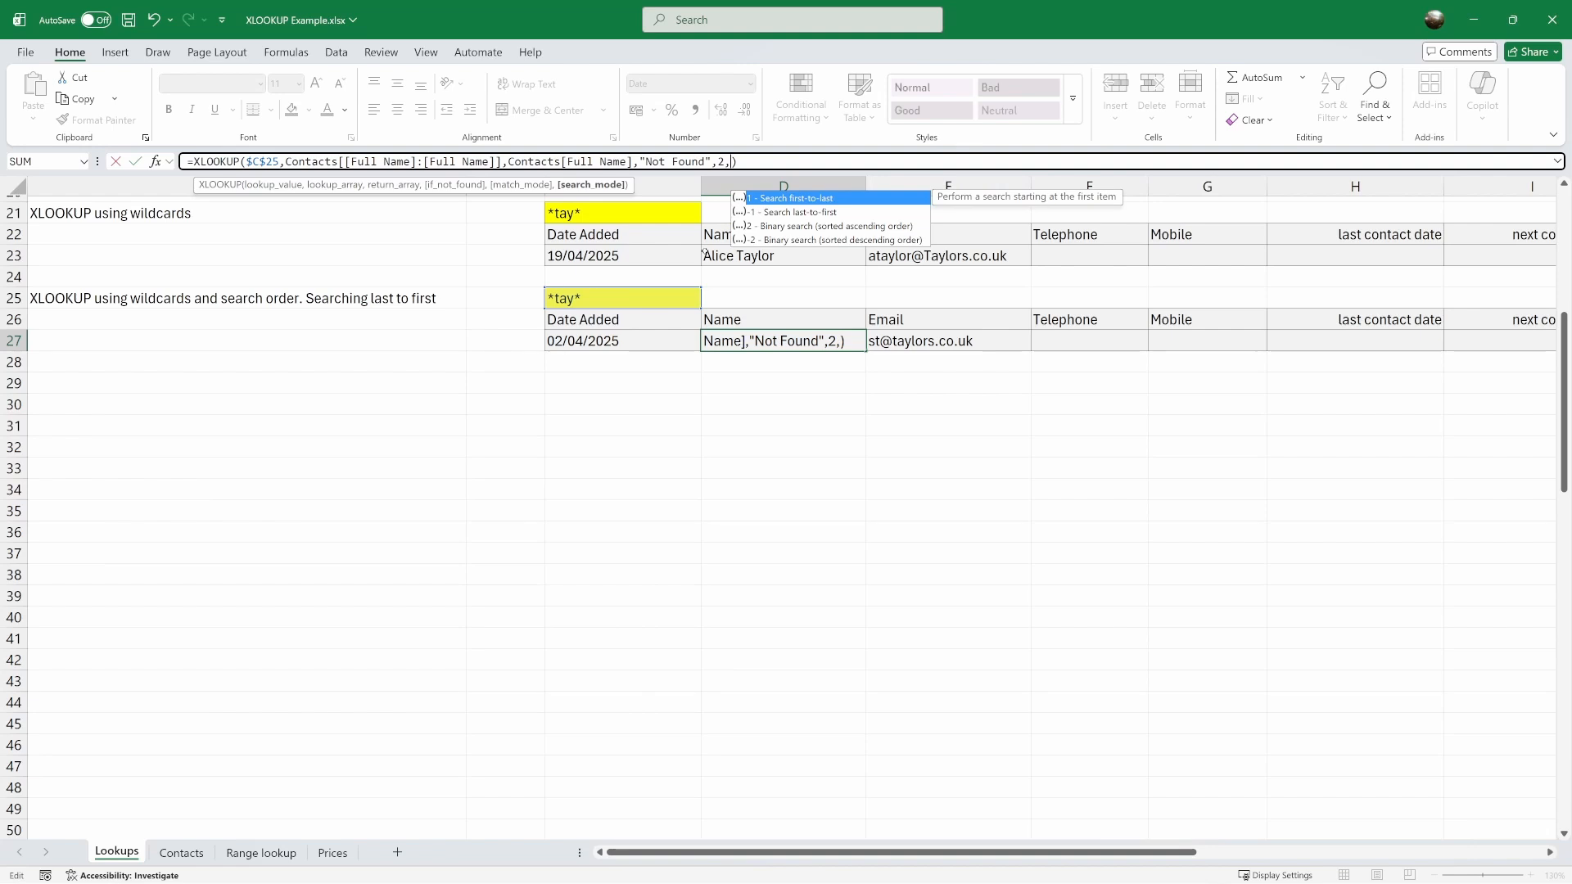
pyautogui.write('-1')
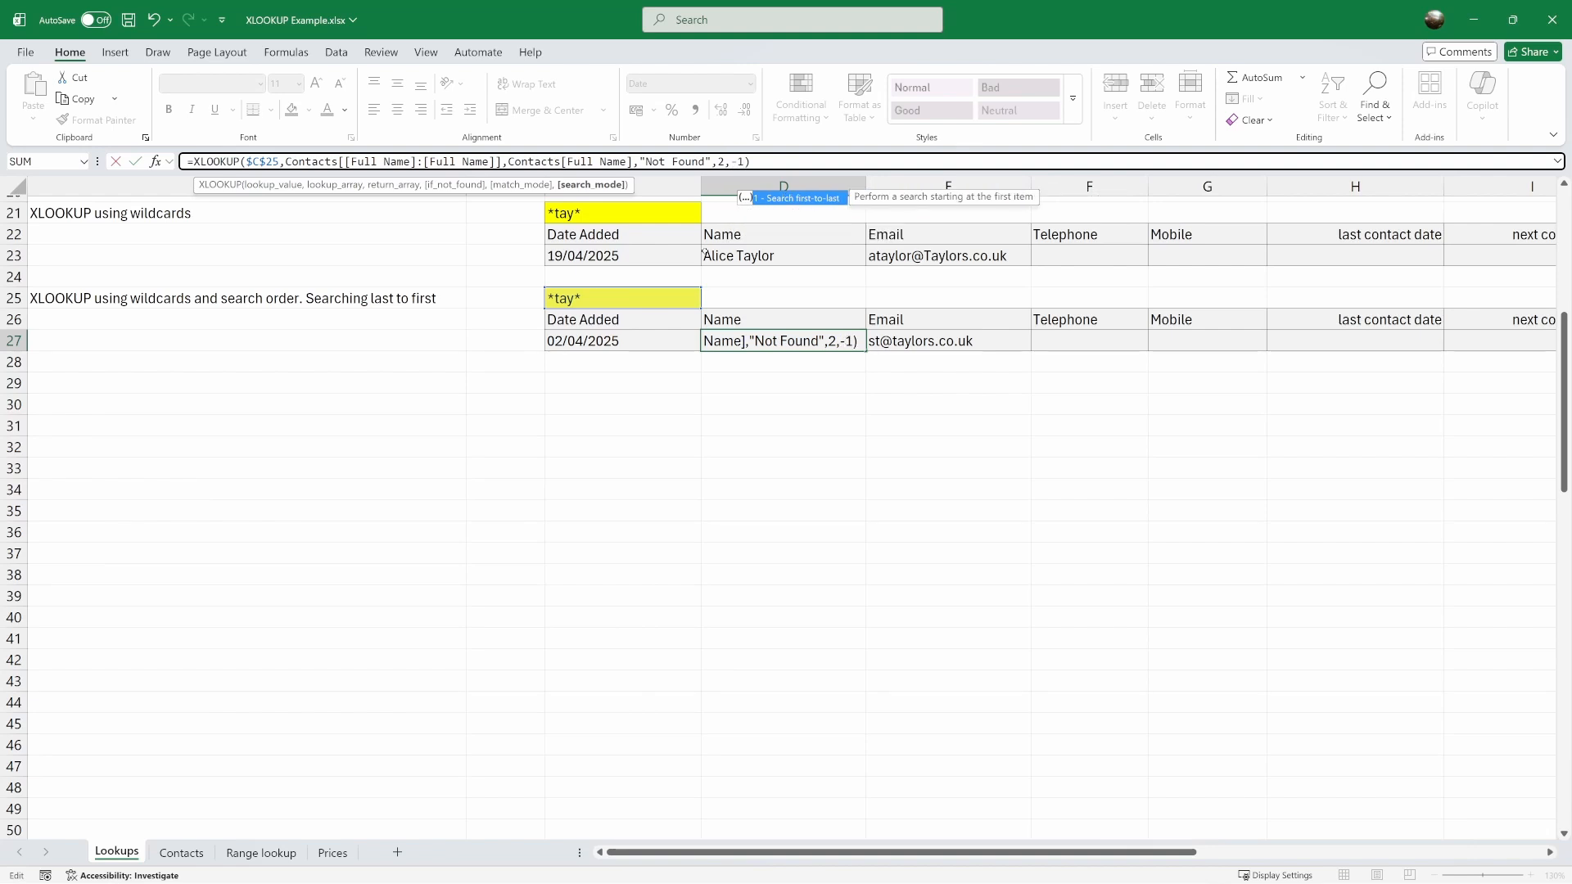
pyautogui.hotkey('ctrl', 'Return')
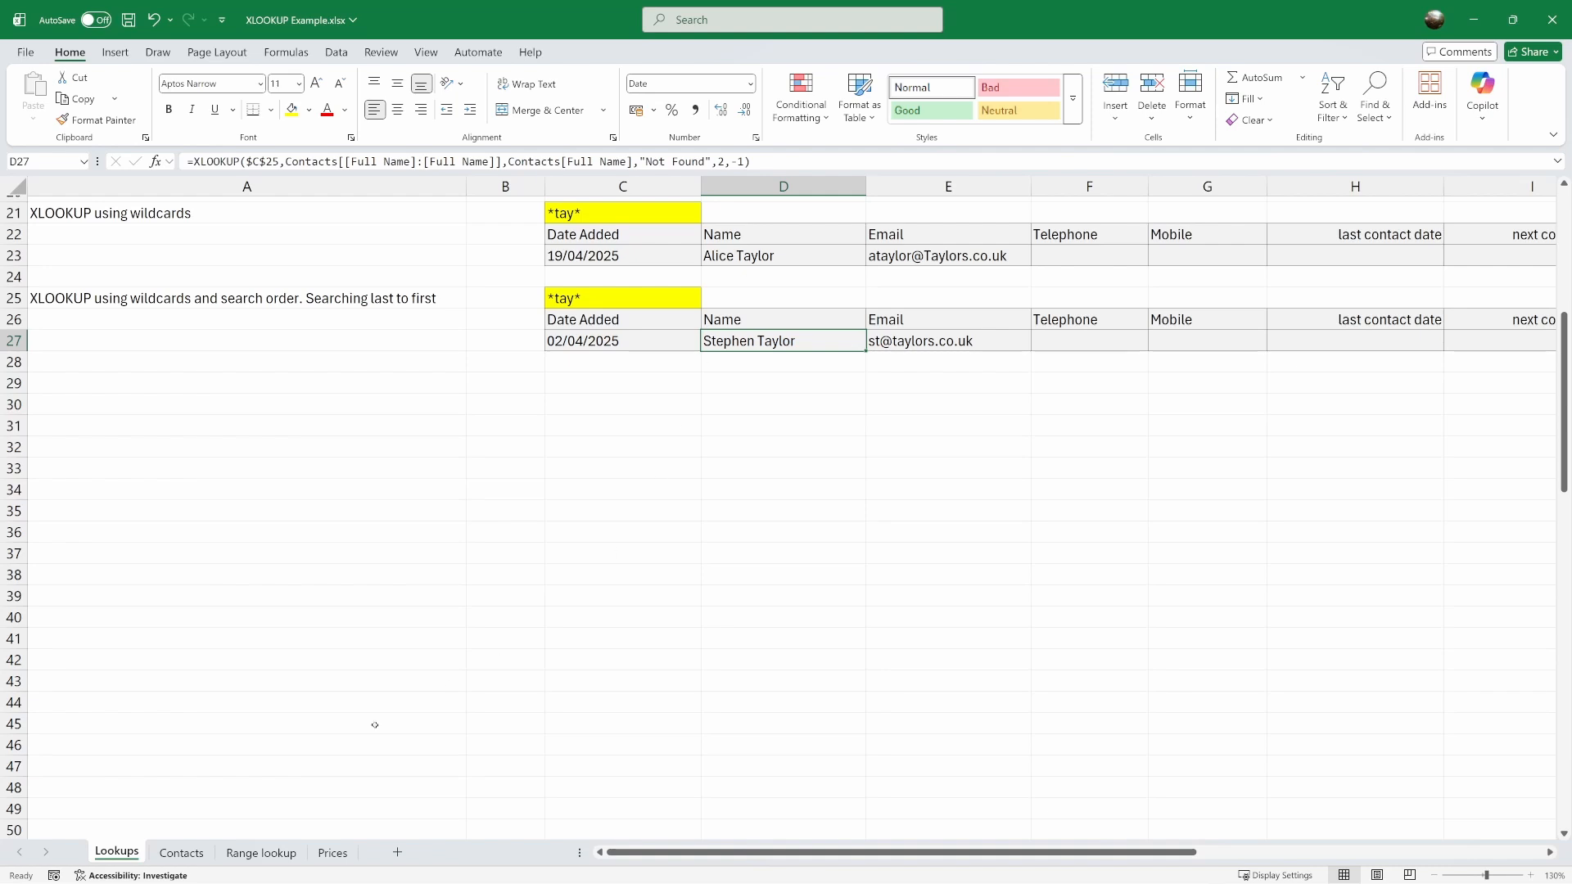
# On the Contacts sheet, sort the contacts table by First Name Z to A
pyautogui.click(184, 853)
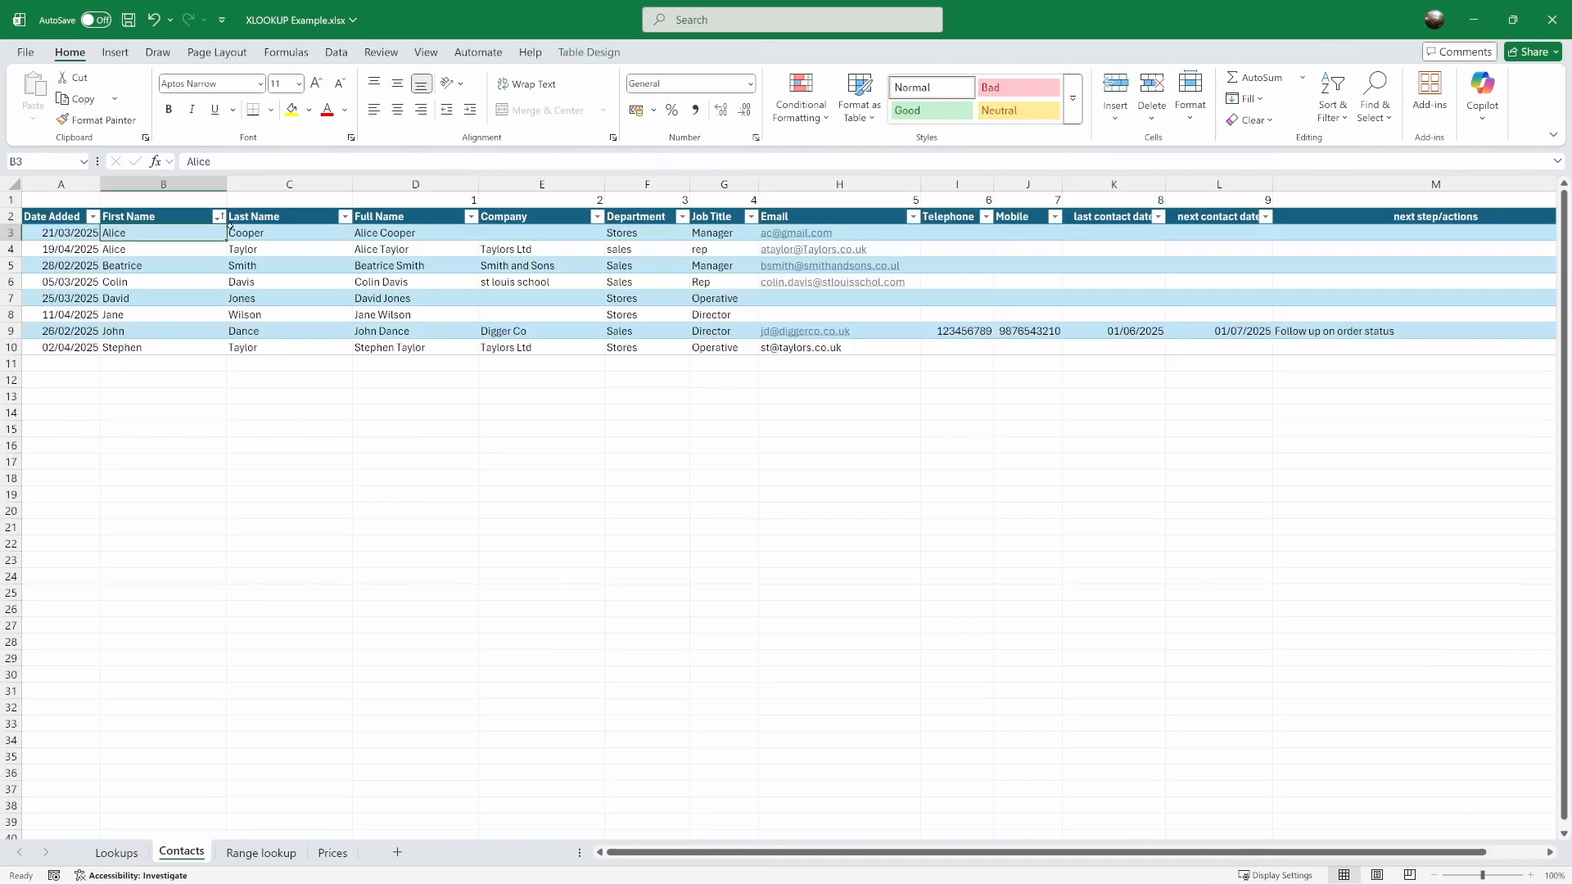
pyautogui.click(219, 216)
pyautogui.click(164, 260)
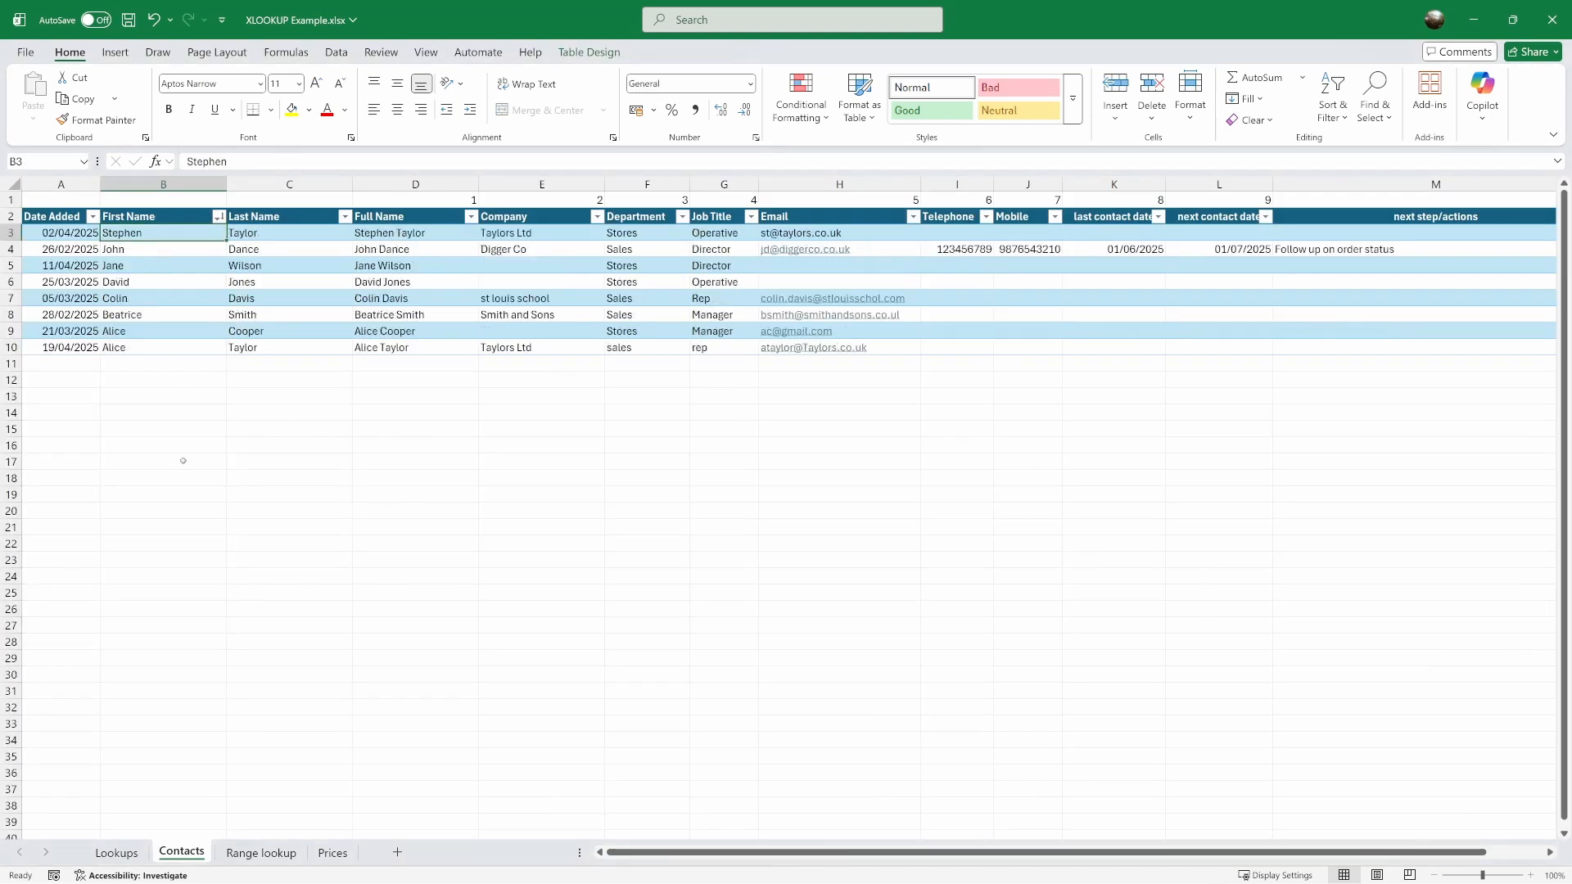
# Back on the Lookups sheet, replace the -1 search mode in D27's XLOOKUP formula with a new argument
pyautogui.click(143, 853)
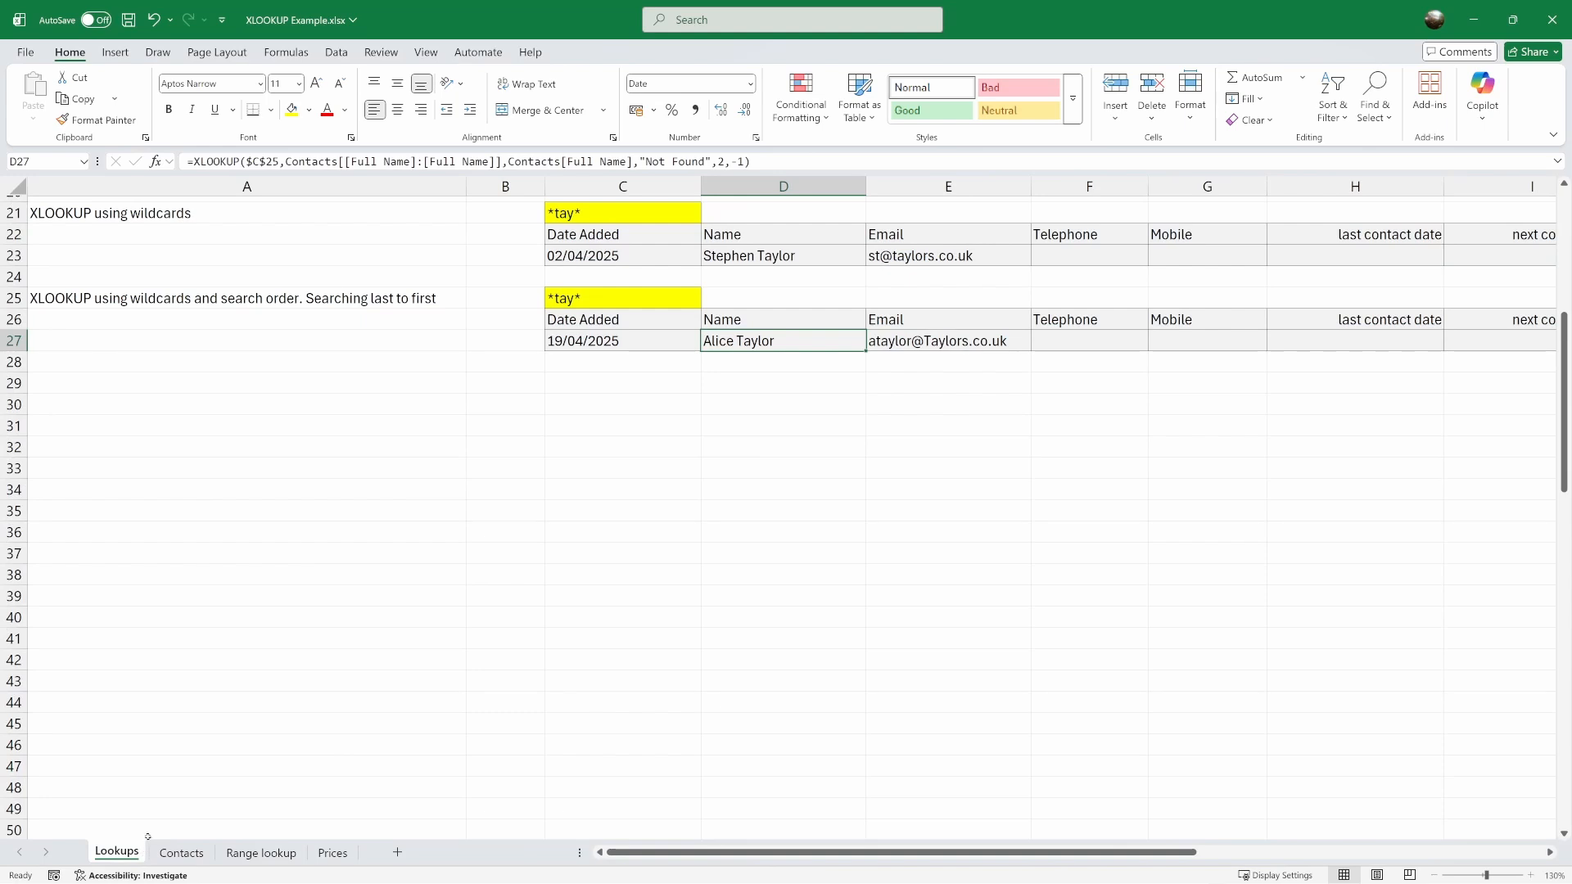
pyautogui.click(745, 161)
pyautogui.moveTo(745, 161); pyautogui.dragTo(724, 161)
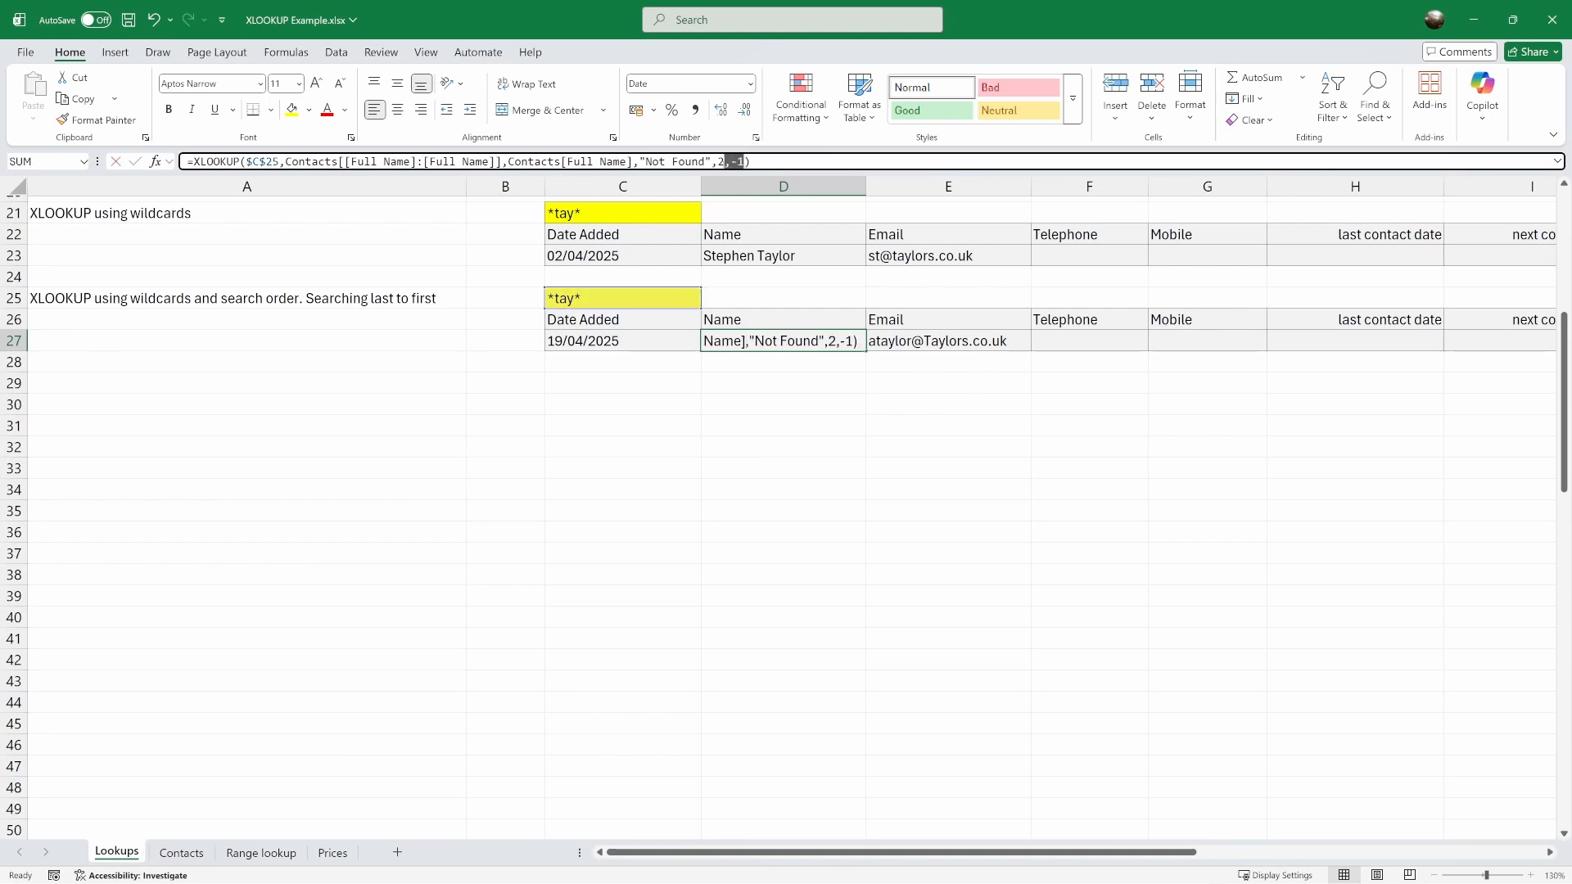
pyautogui.write(',')
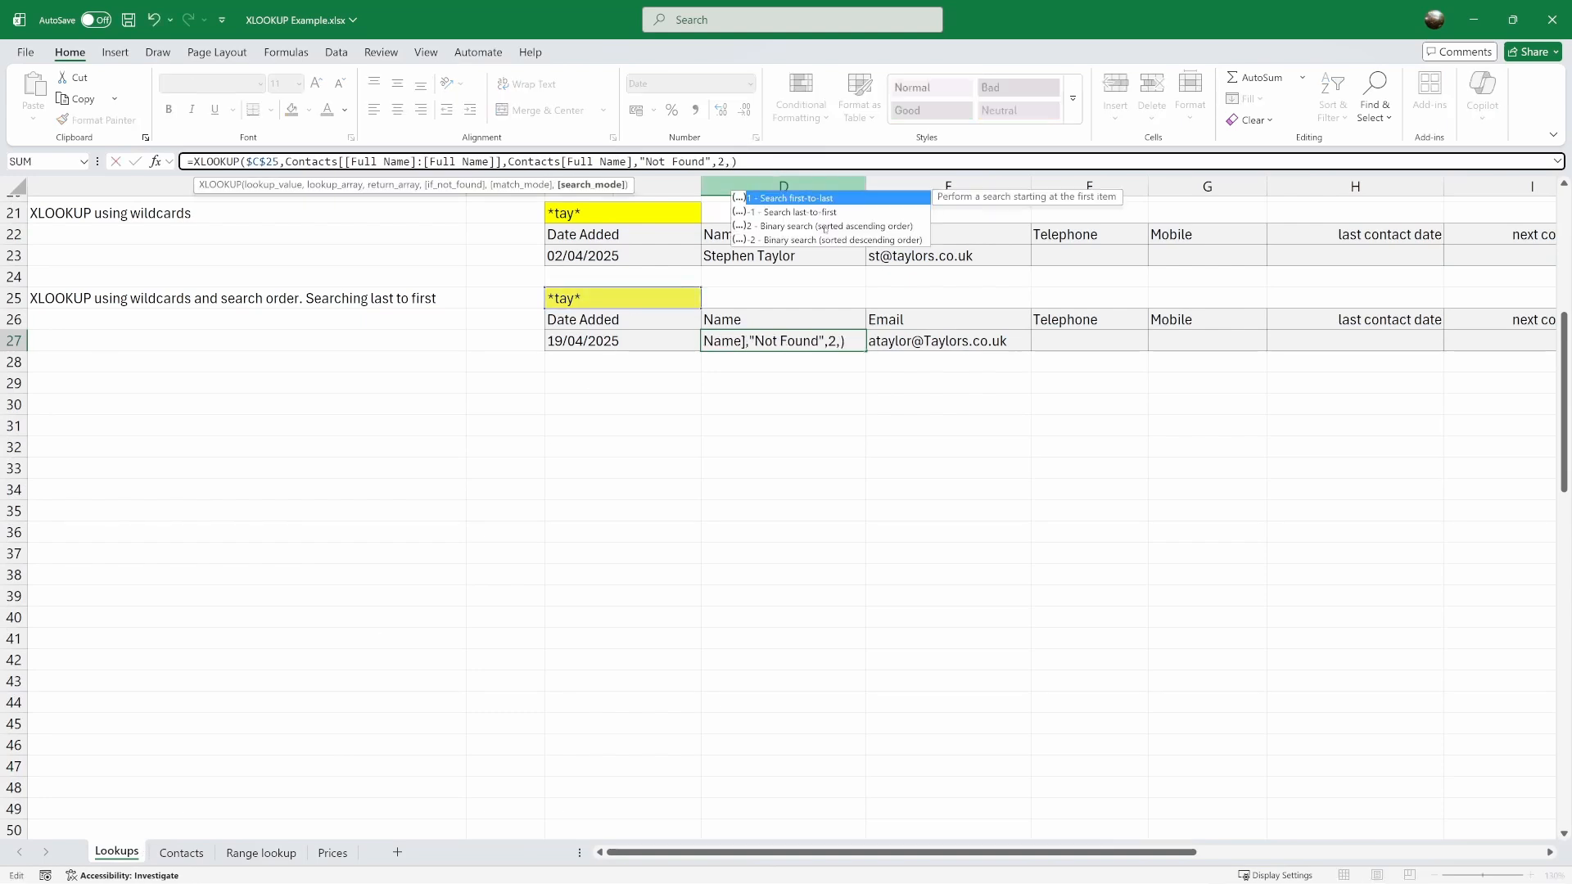